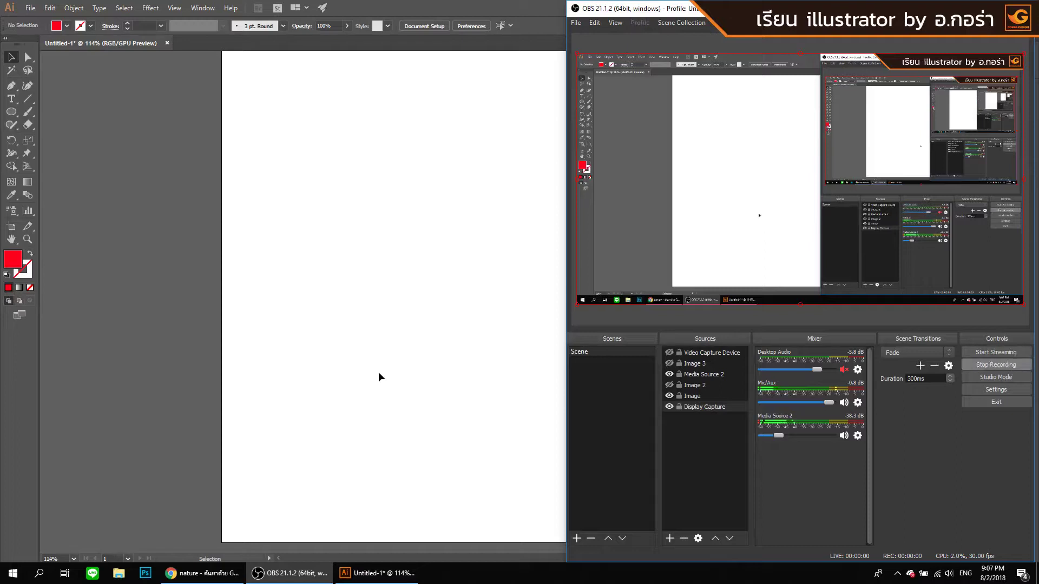
Bring the untitled Illustrator document forward, showing its empty white artboard.
left_click(378, 372)
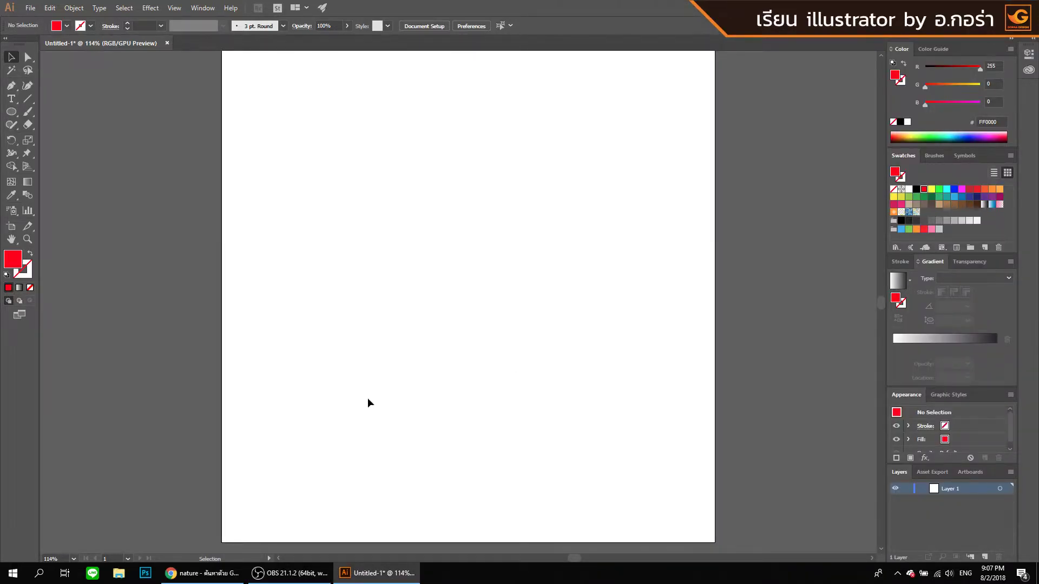
Copy the mountain-lake reflection photo from Google Images in Chrome, then return to Illustrator.
left_click(201, 573)
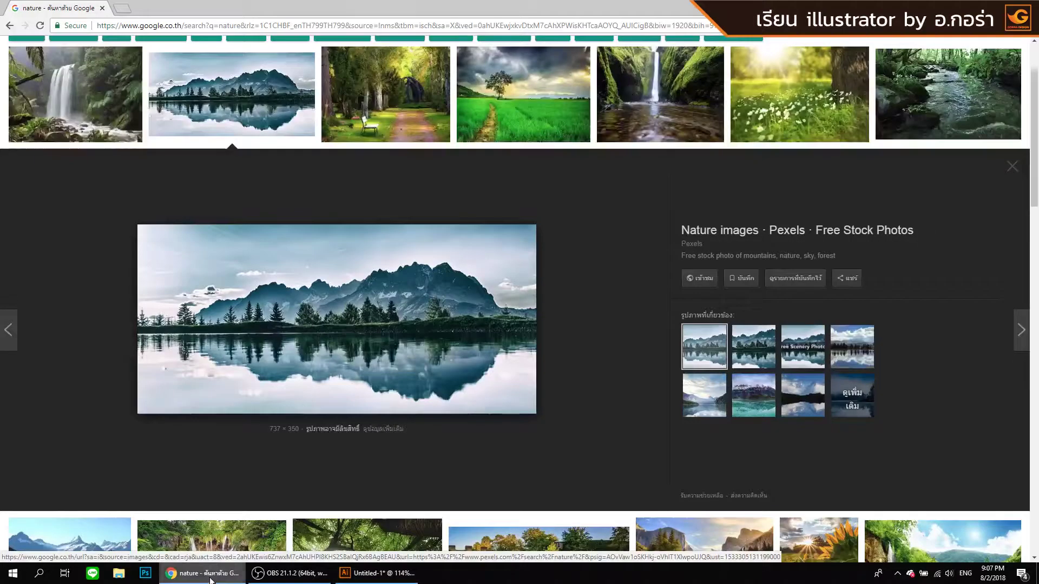
right_click(365, 334)
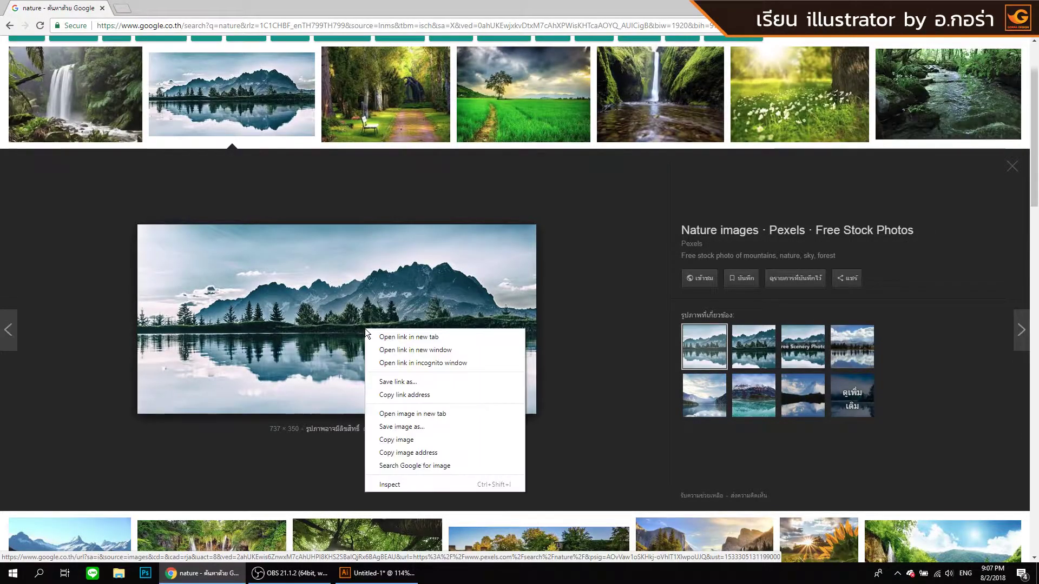
left_click(387, 439)
mouse_move(378, 572)
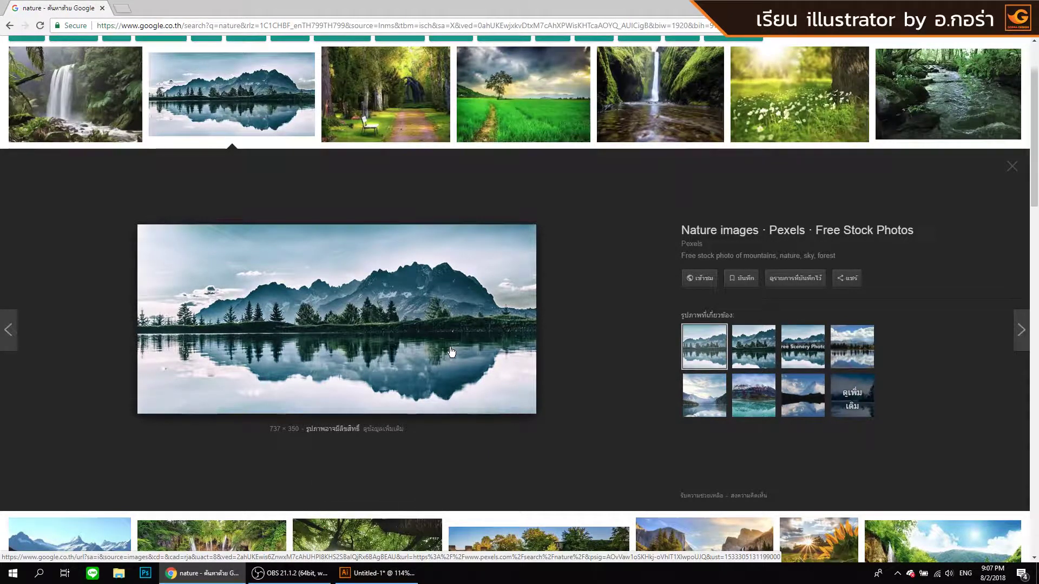
left_click(398, 574)
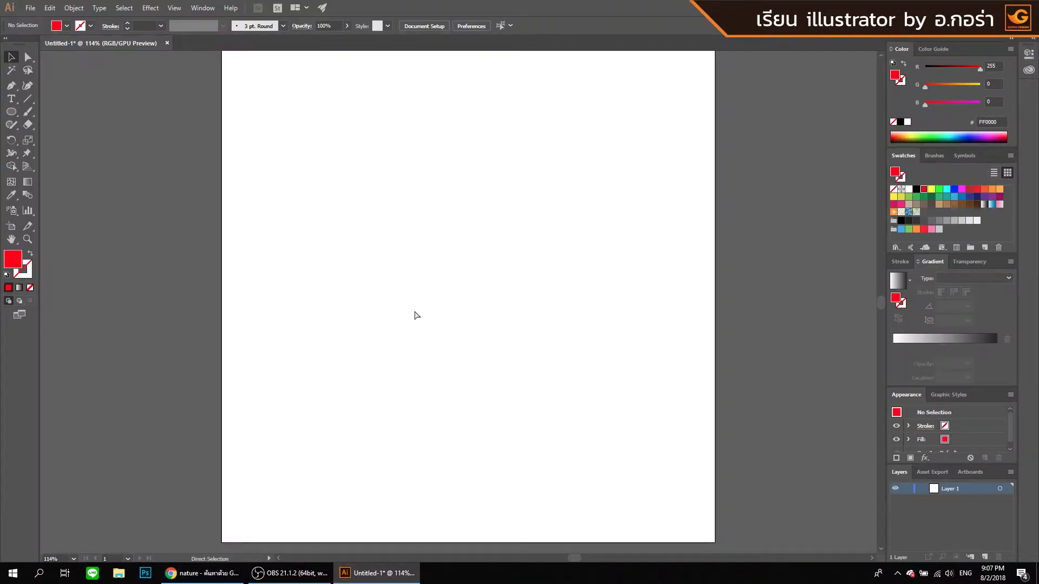
Paste the photo, nudge it up, and draw a 240 px red circle over its centre.
key("ctrl+v")
left_click_drag(543, 266, 553, 235)
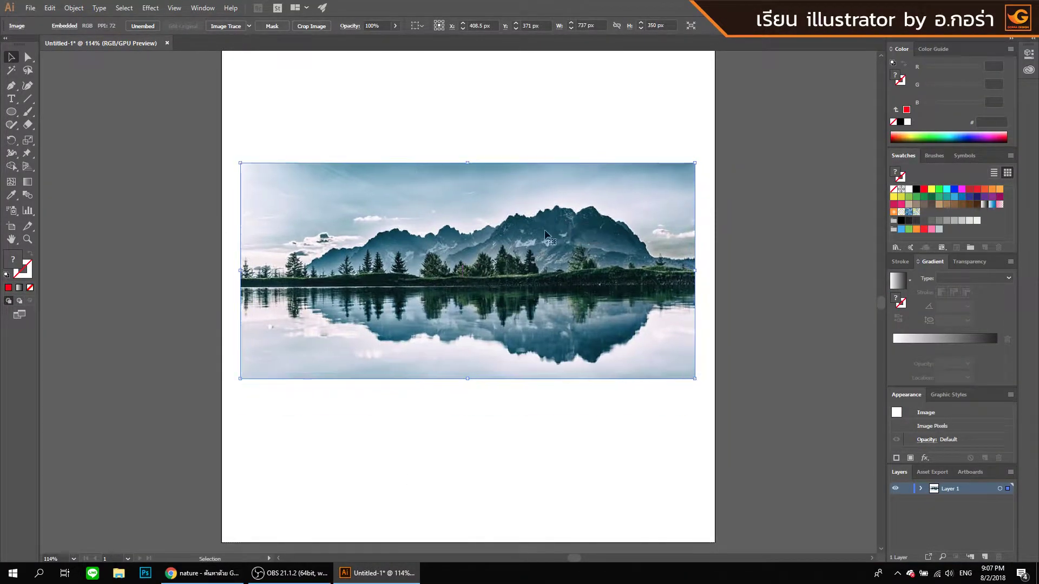
left_click(408, 115)
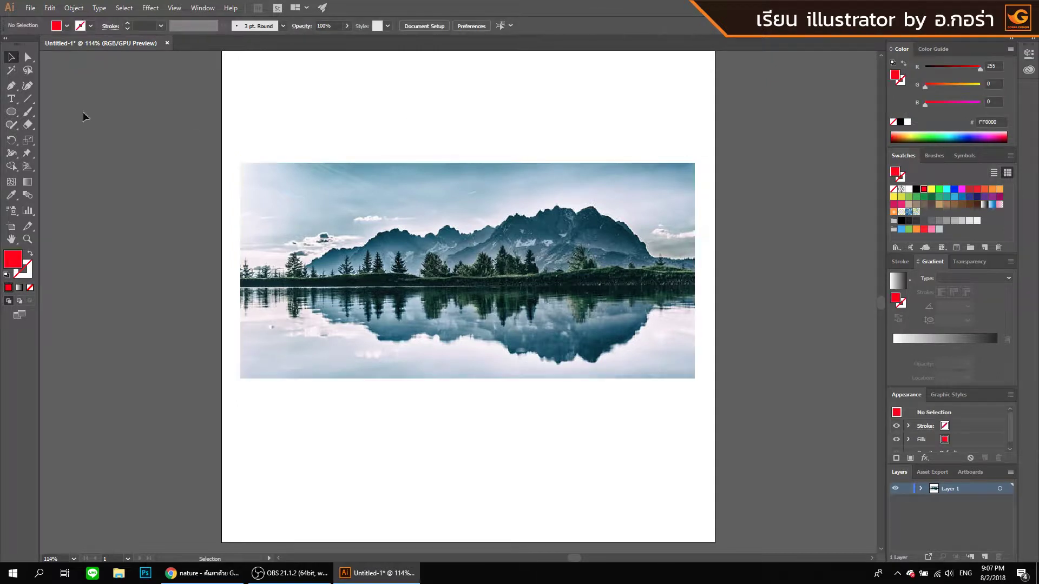
left_click(11, 112)
right_click(11, 112)
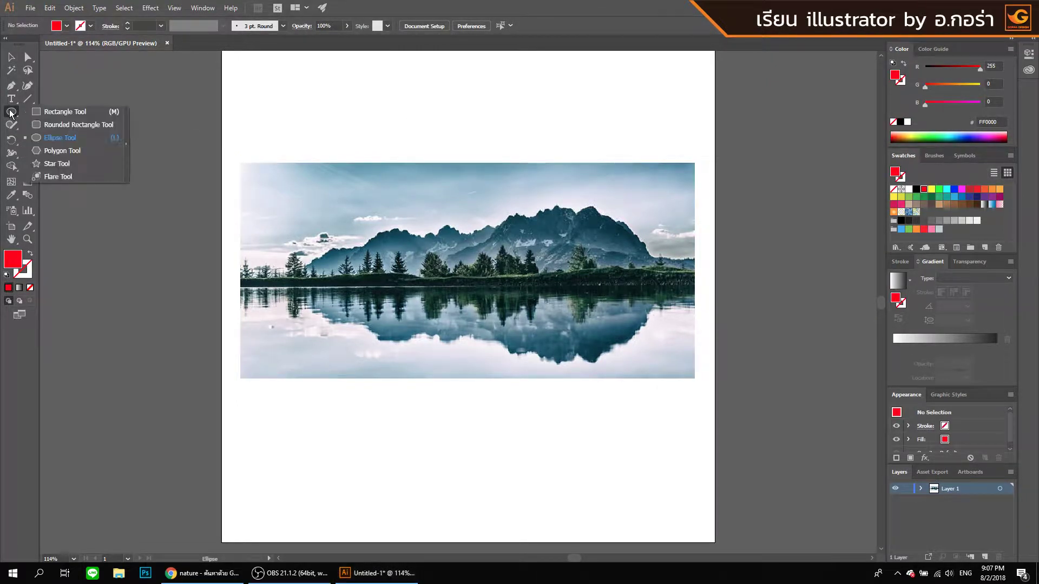
left_click(74, 142)
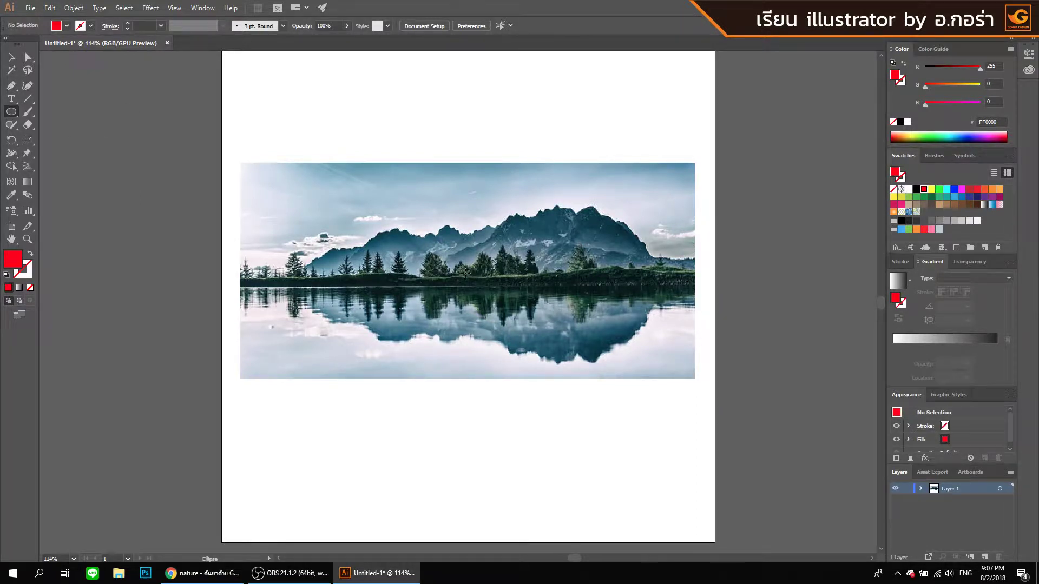
left_click_drag(466, 278, 541, 327)
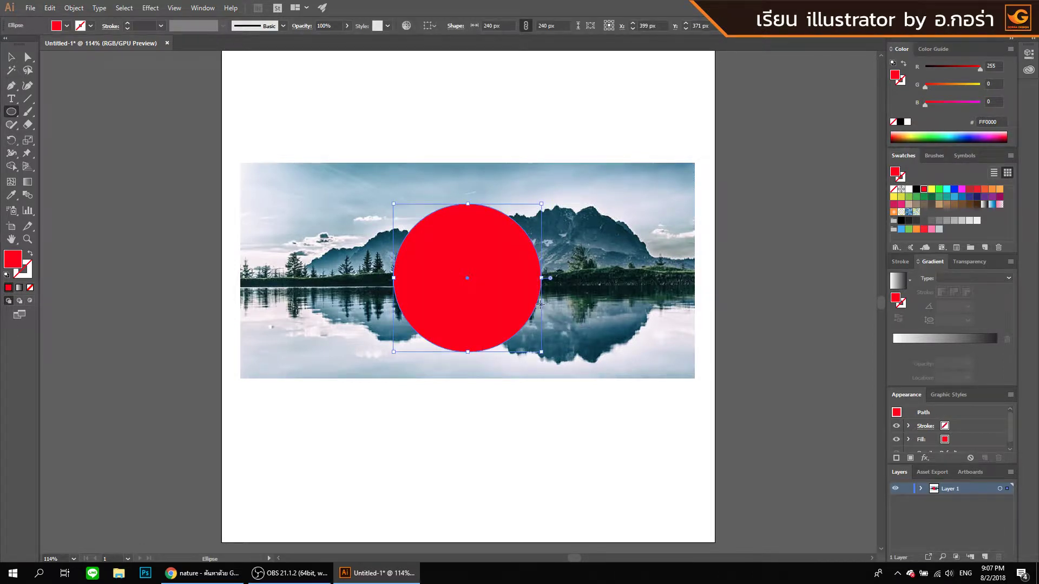
left_click(12, 57)
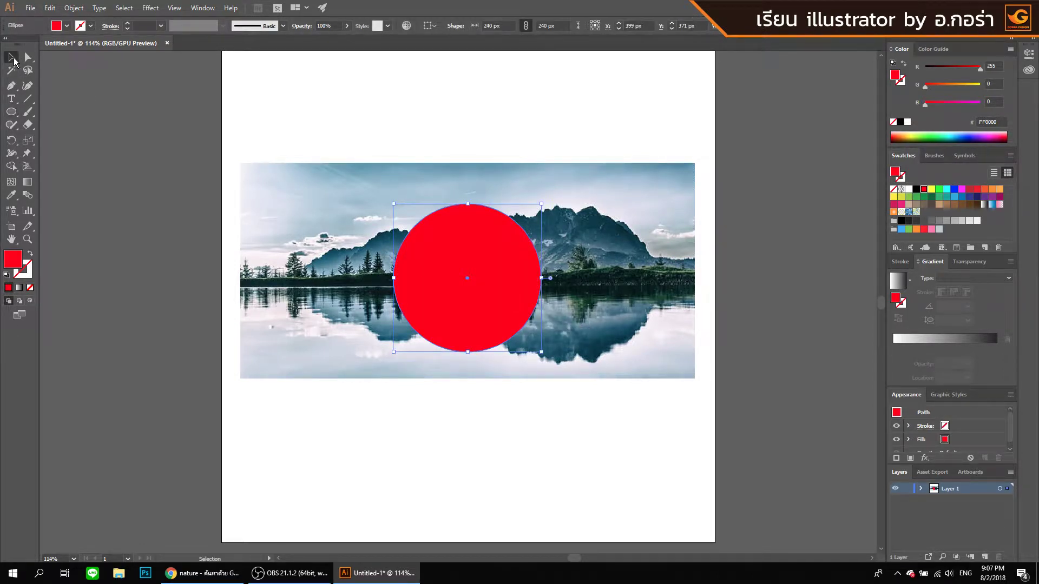
left_click(181, 122)
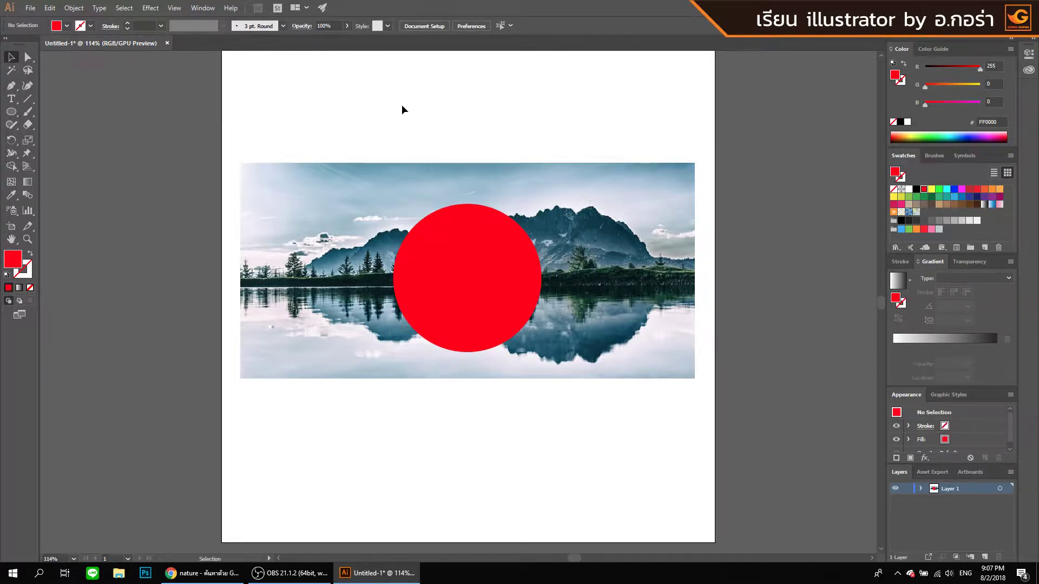
Select the photo and red circle together and make a clipping mask from them.
left_click_drag(393, 105, 548, 298)
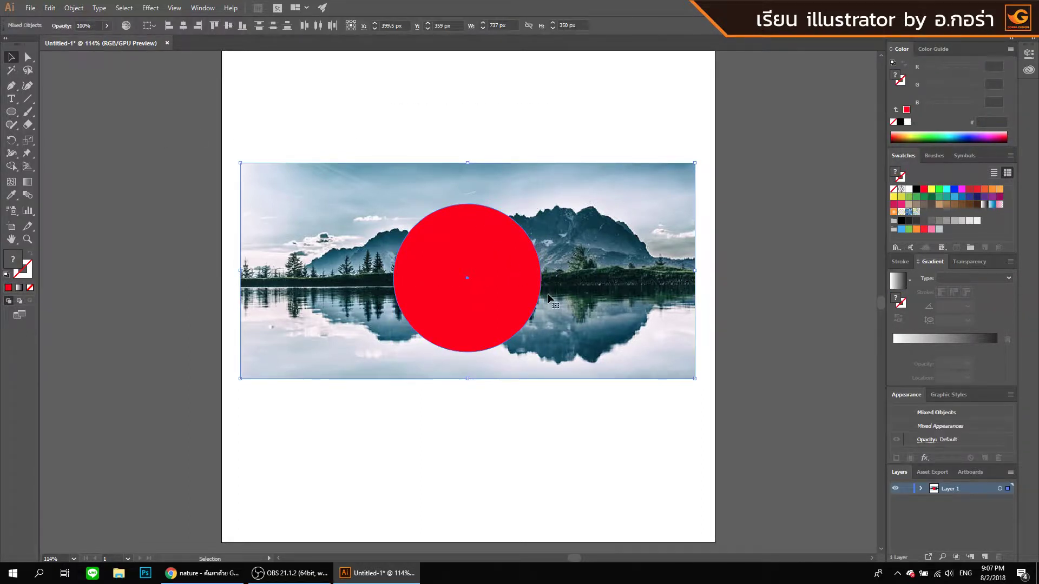
right_click(443, 239)
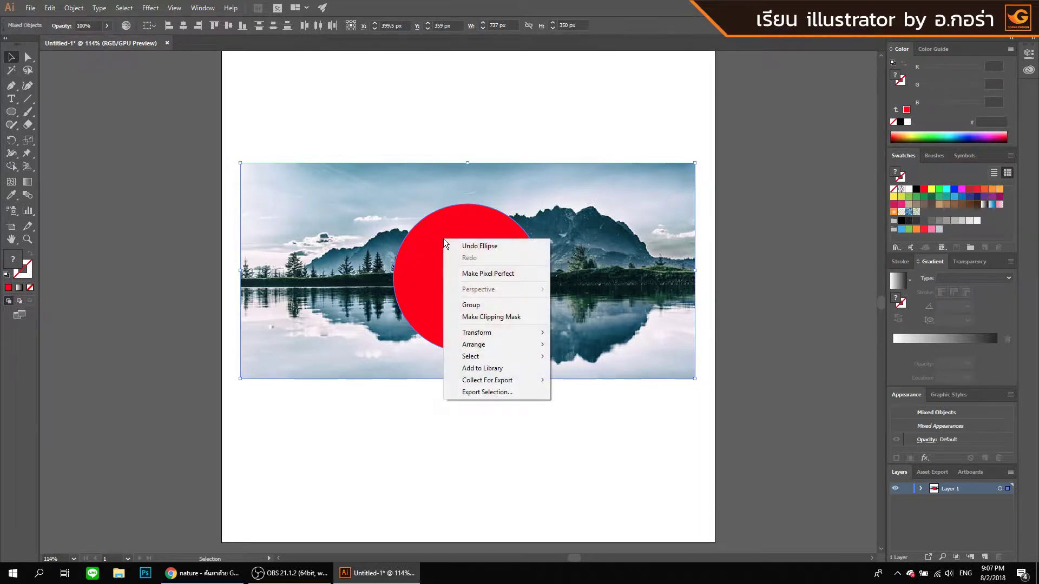
left_click(503, 318)
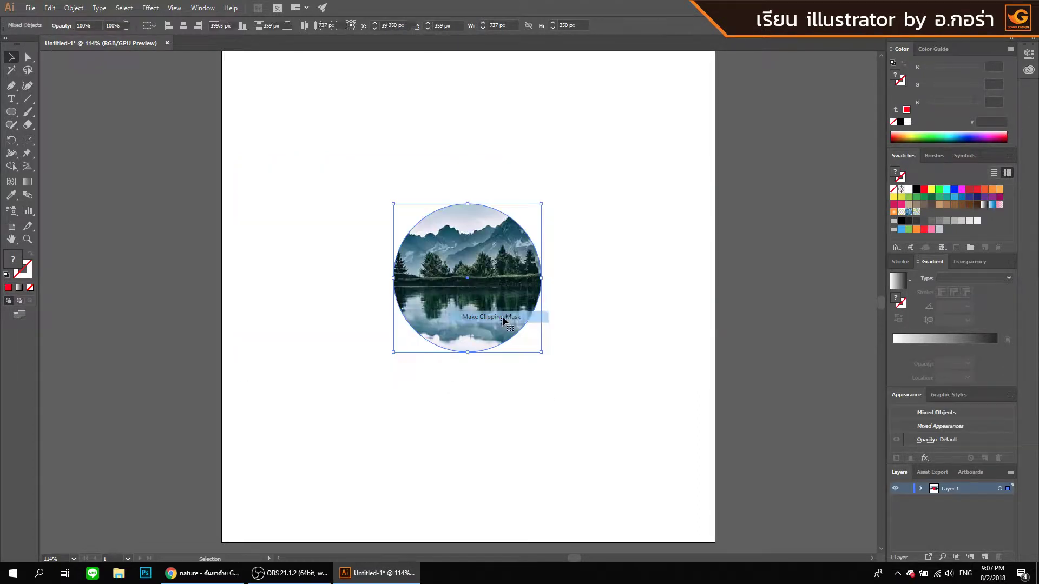
left_click(494, 412)
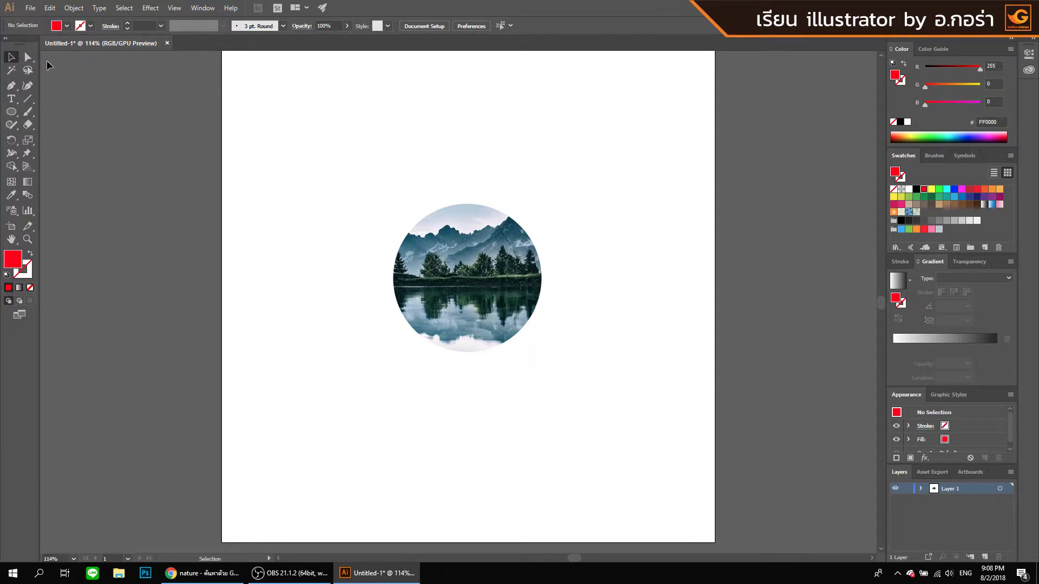
Shift the photo left inside the circle with the Direct Selection Tool.
left_click(27, 56)
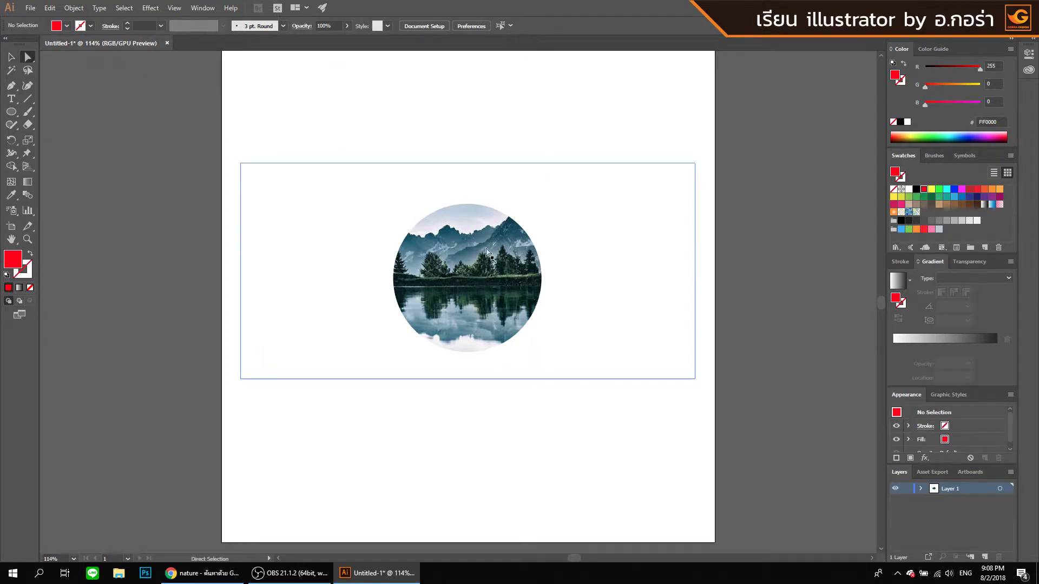
mouse_move(513, 277)
left_mouse_down()
mouse_move(431, 283)
mouse_move(603, 279)
left_mouse_up()
mouse_move(552, 304)
left_mouse_down()
mouse_move(510, 293)
mouse_move(554, 303)
mouse_move(512, 304)
left_mouse_up()
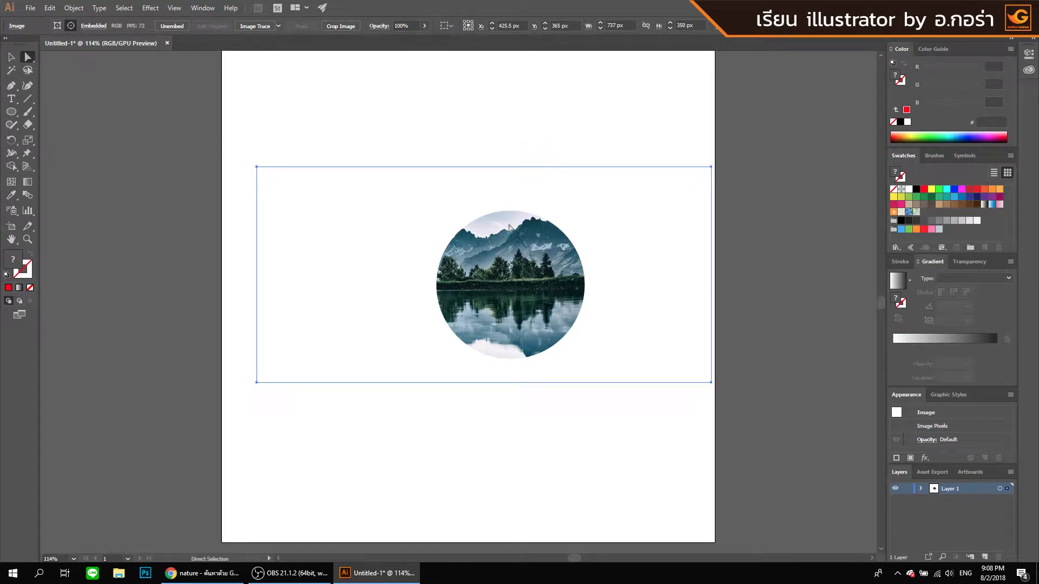
left_click(532, 150)
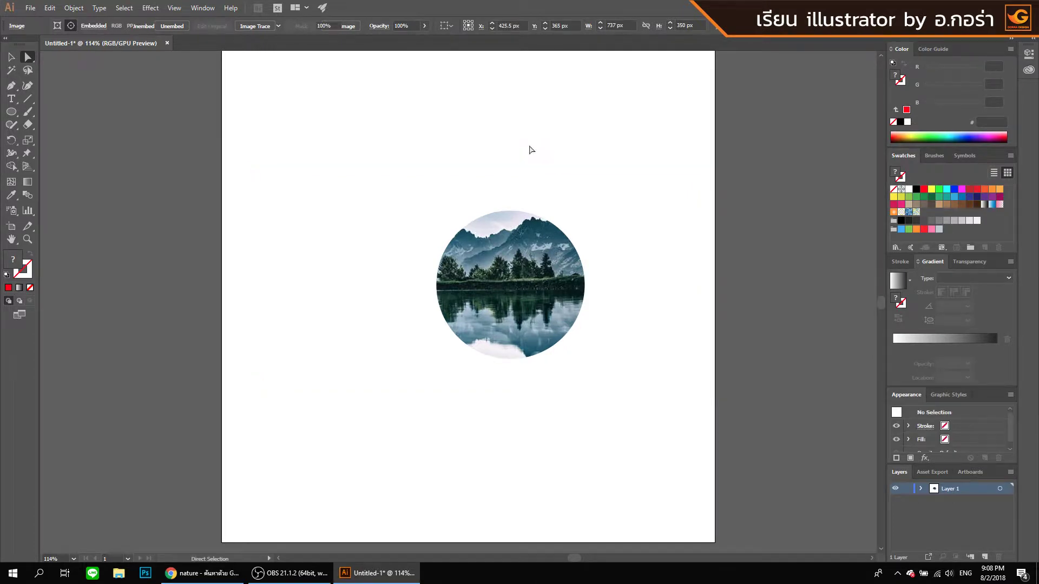
Shrink the photo proportionally, narrow it from the right, and reposition it within the circle.
left_click(524, 297)
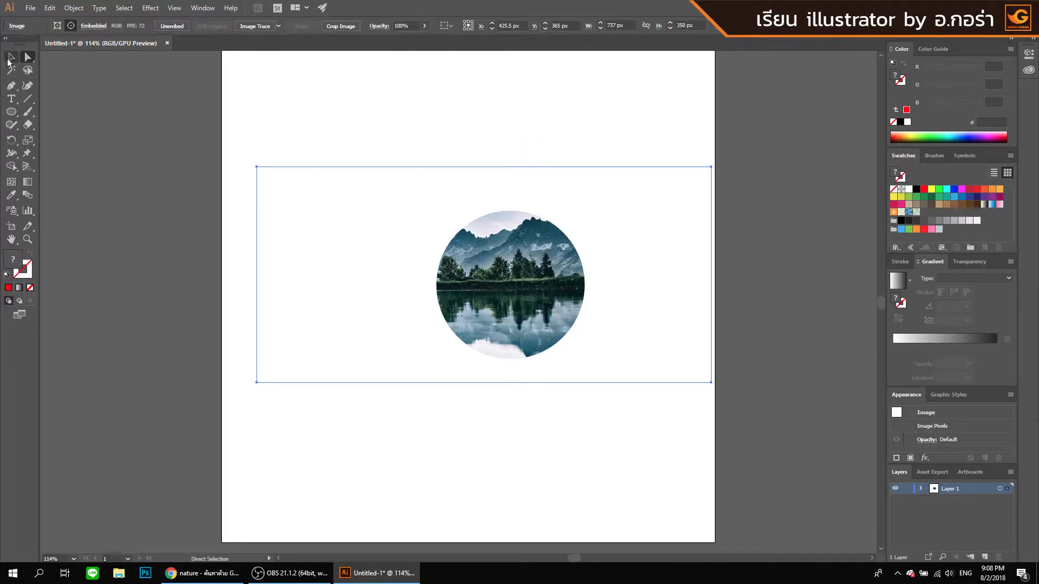
left_click(11, 56)
left_click_drag(258, 167, 302, 188)
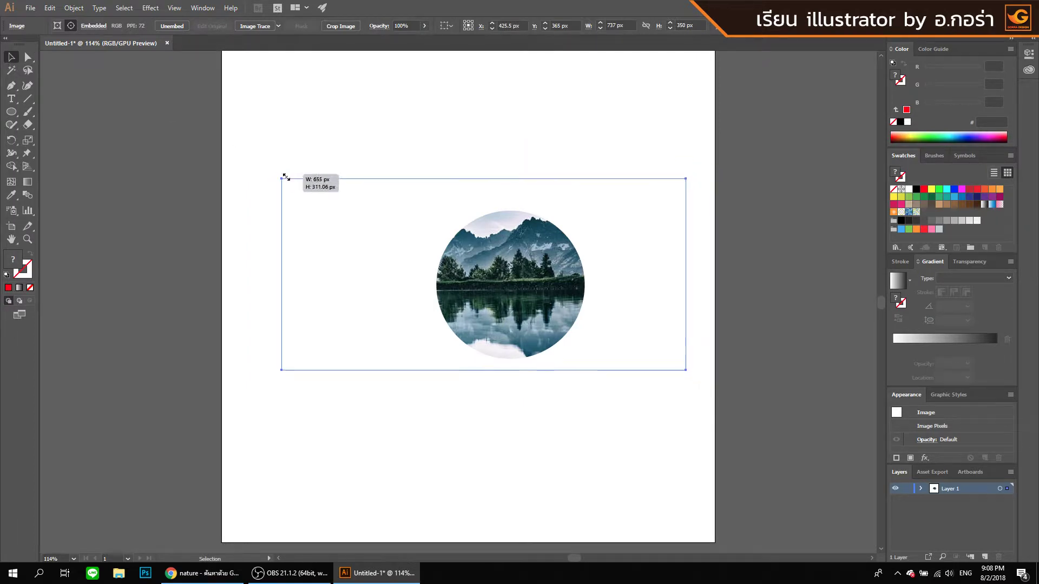
left_click_drag(615, 284, 628, 290)
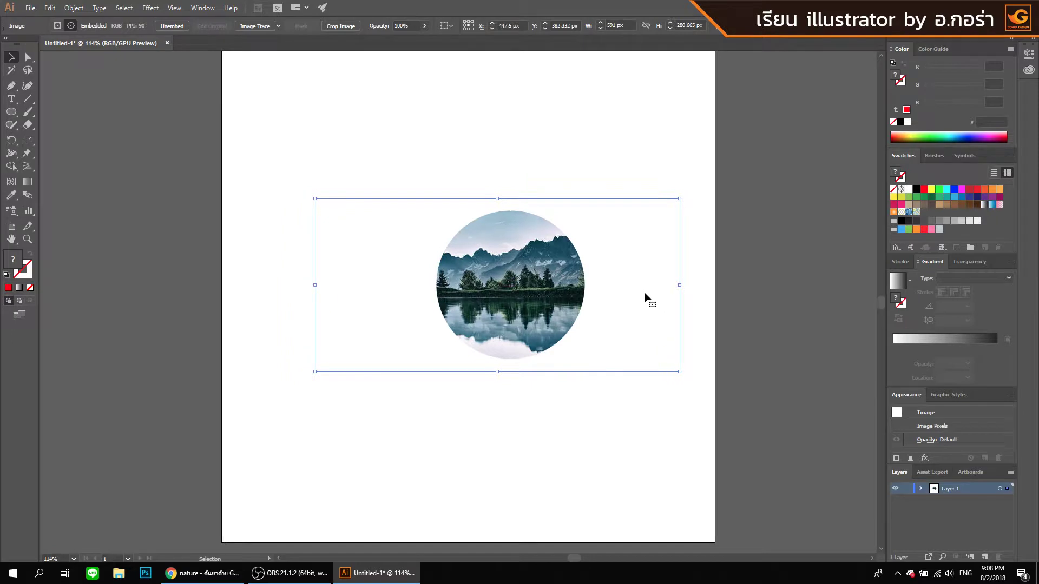
left_click_drag(675, 285, 638, 295)
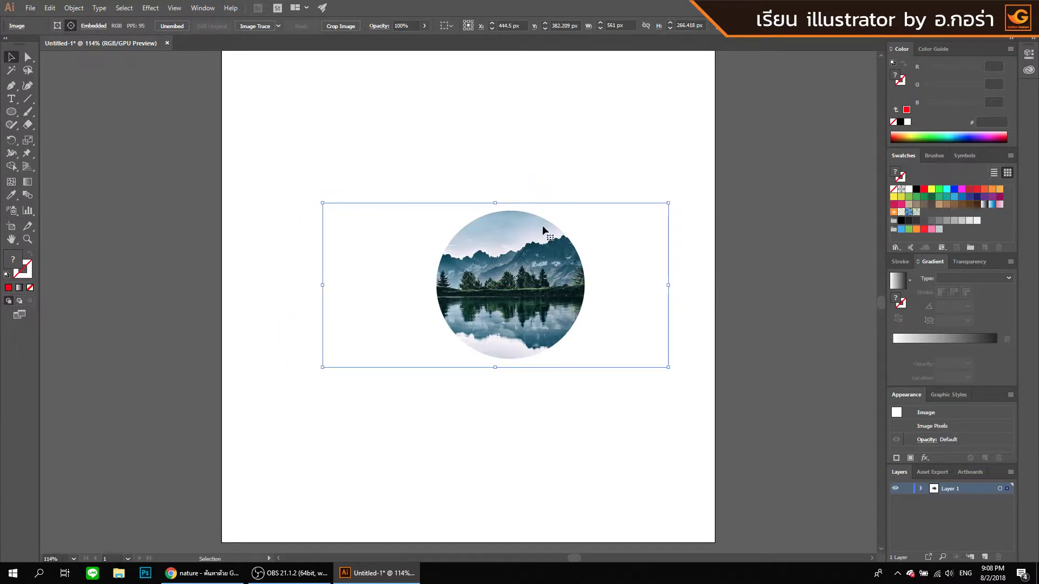
left_click(293, 157)
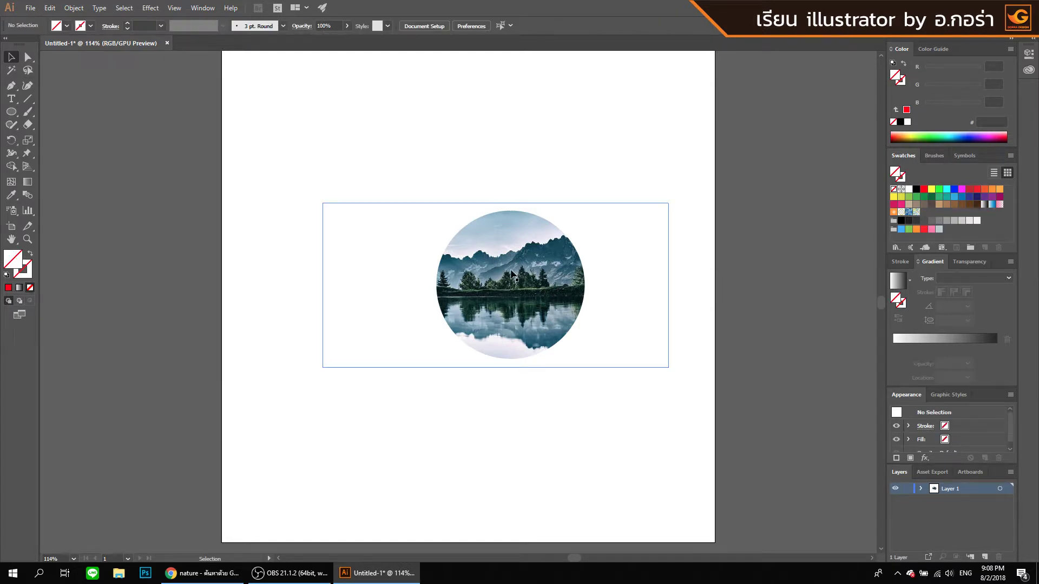
mouse_move(511, 275)
left_mouse_down()
mouse_move(481, 274)
mouse_move(496, 266)
left_mouse_up()
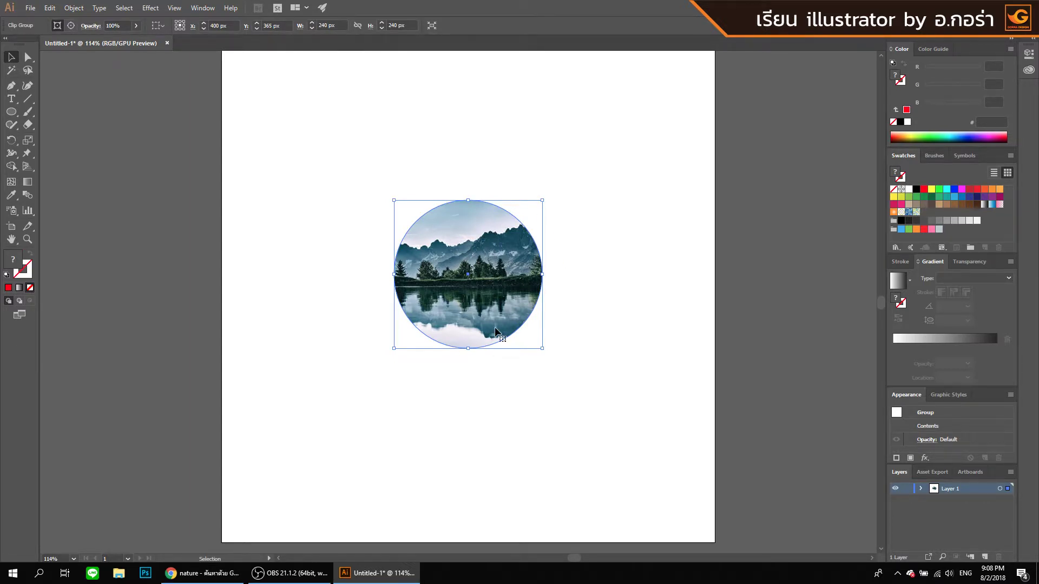
Move the circle image to the upper left and release its clipping mask.
left_click(495, 422)
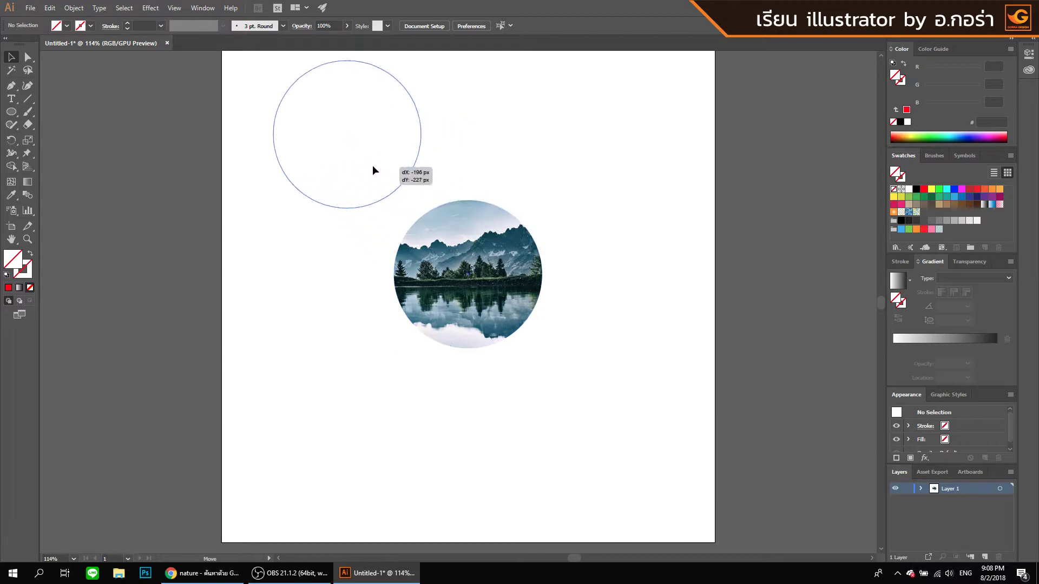
mouse_move(499, 311)
left_mouse_down()
mouse_move(359, 169)
mouse_move(353, 200)
left_mouse_up()
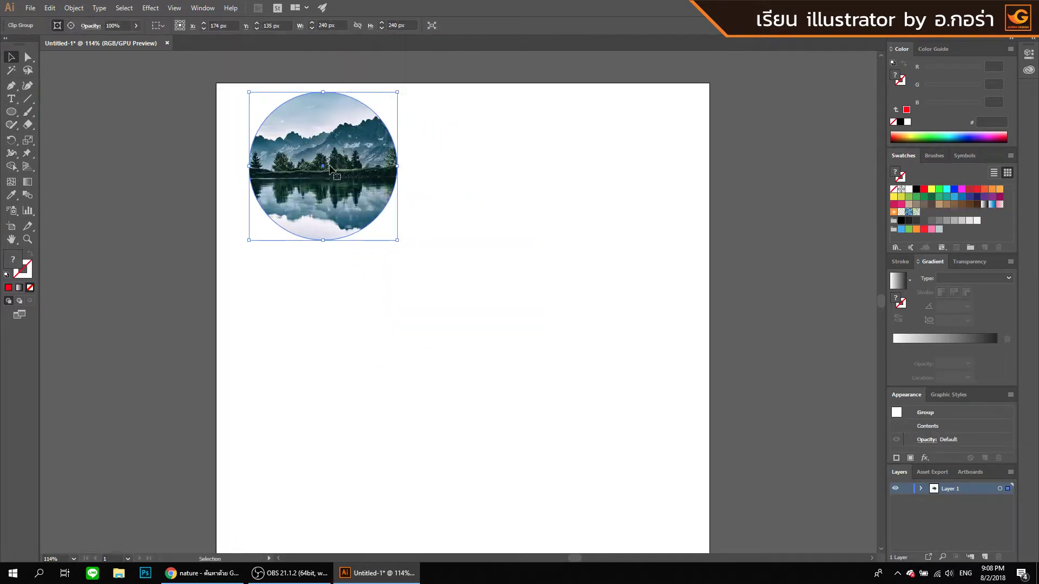
right_click(345, 186)
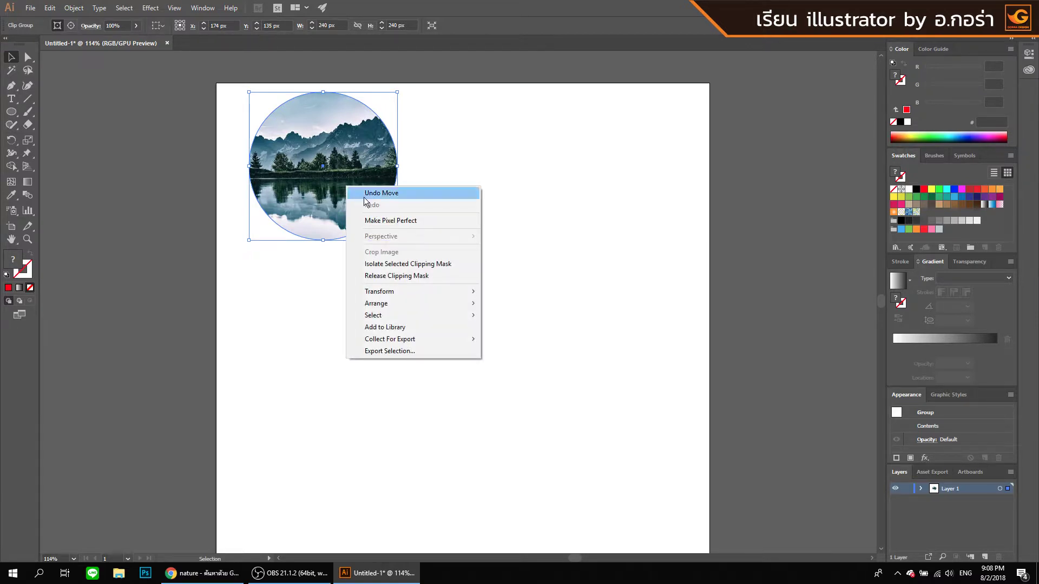
left_click(383, 275)
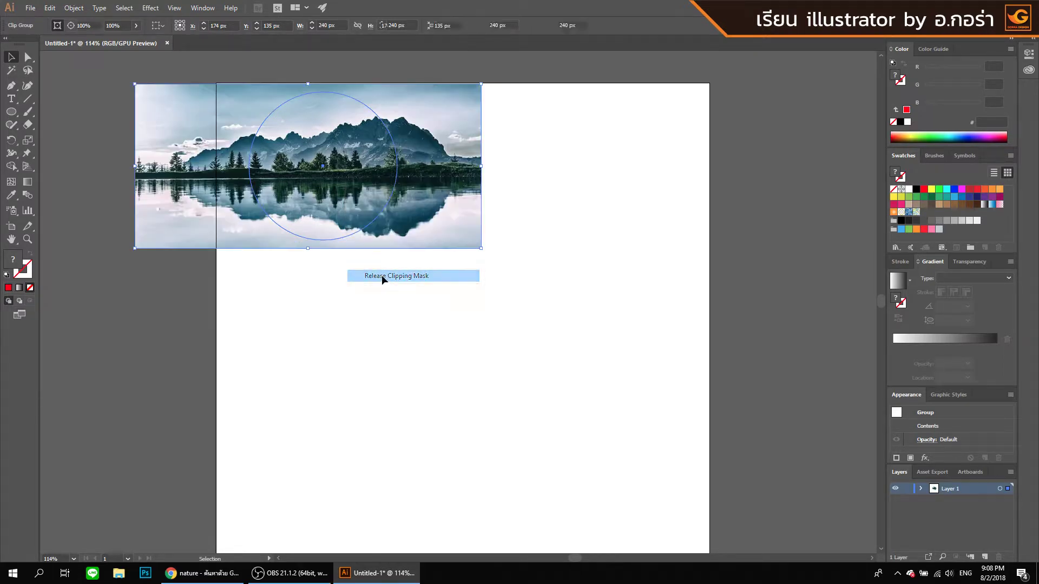
left_click(348, 288)
Move the full lake photo down to the middle of the artboard.
left_click(377, 215)
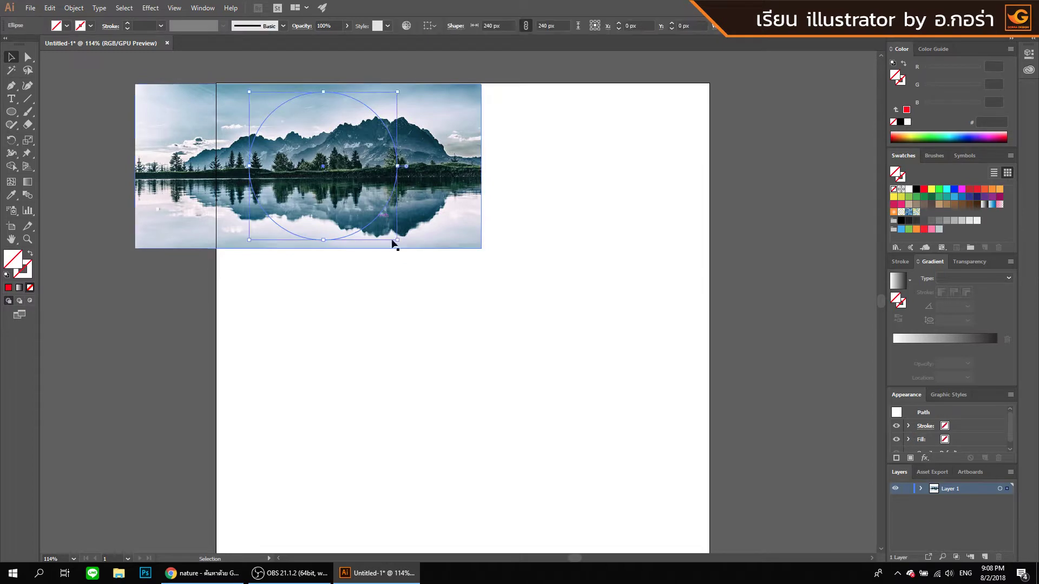
left_click(443, 215)
left_click(369, 261)
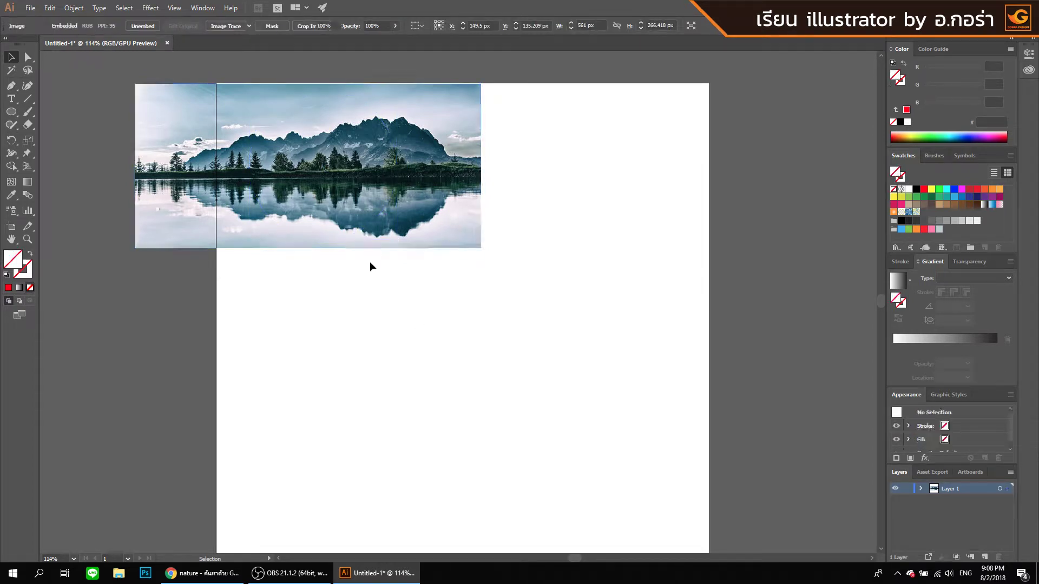
left_click_drag(432, 142, 539, 294)
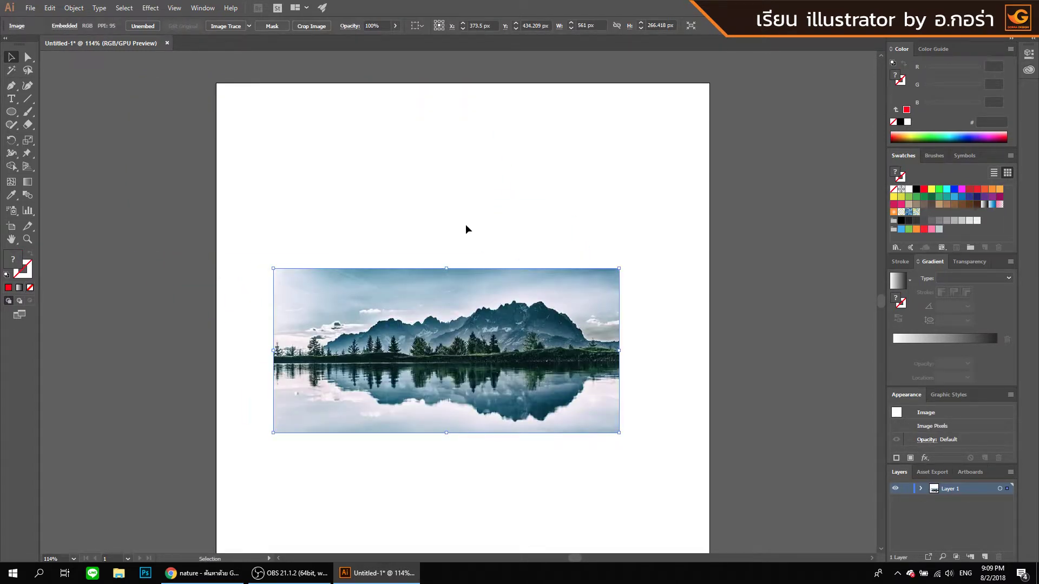
Delete the empty circle outline.
left_click(307, 111)
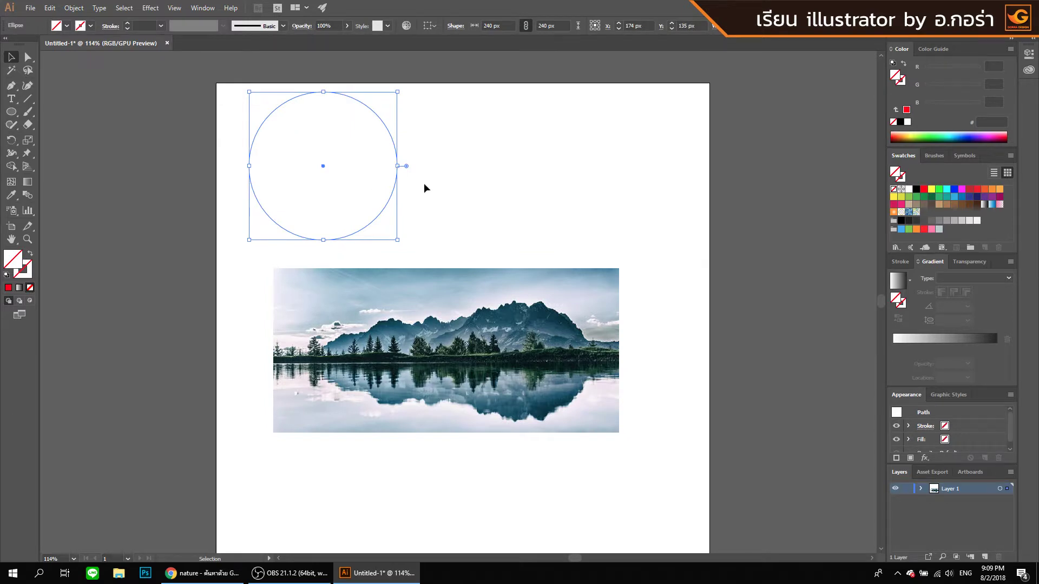
key("Delete")
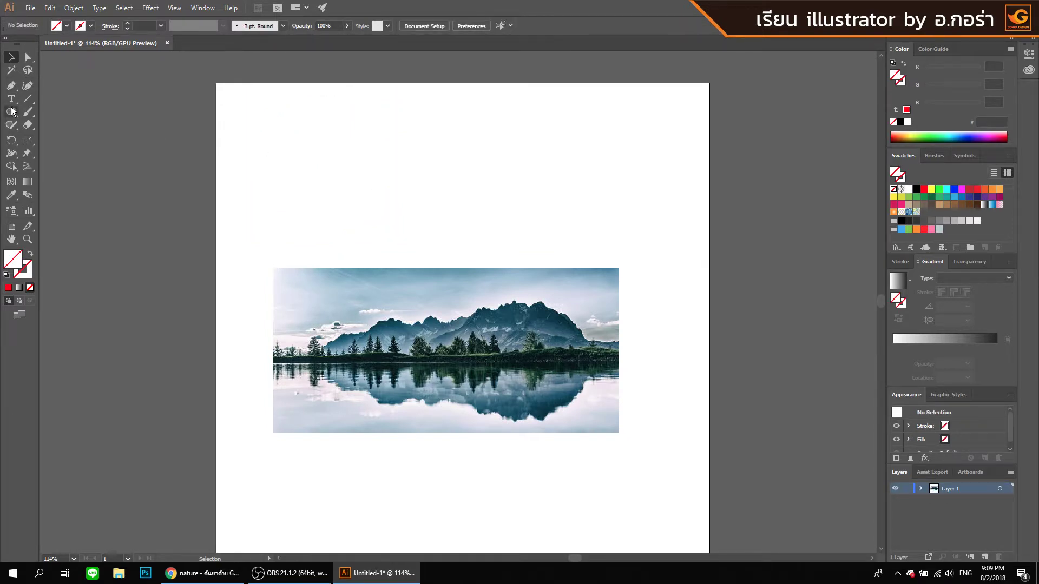
left_click(12, 111)
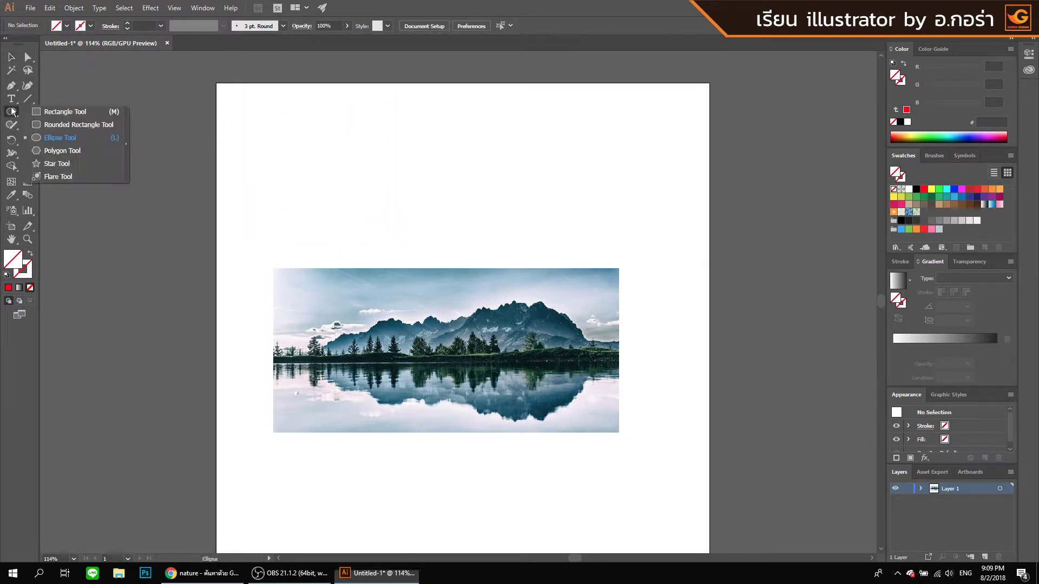
Create a 3-sided polygon with 50 px radius above the photo.
left_click(76, 151)
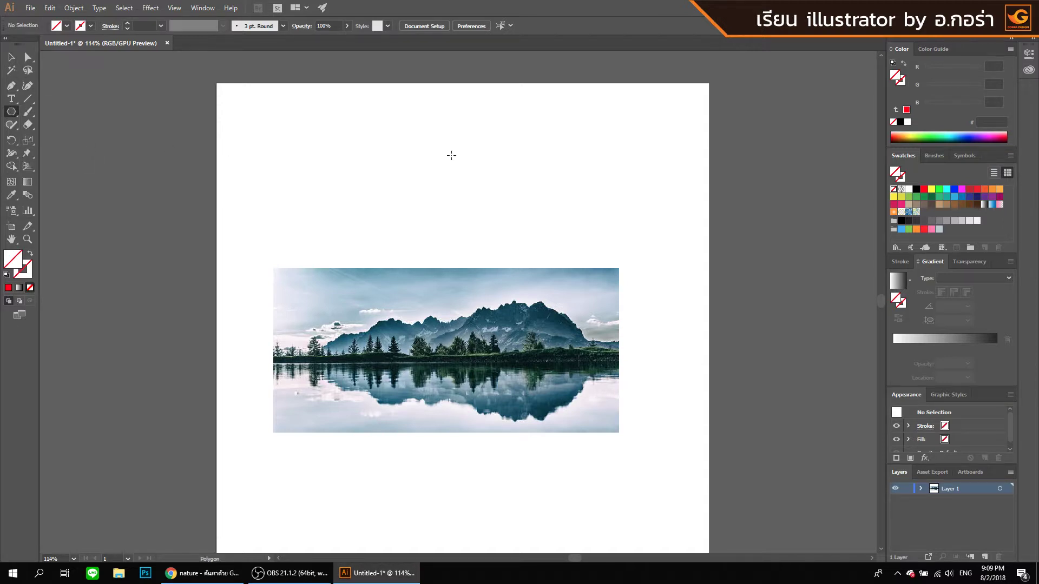
left_click(451, 156)
type("3")
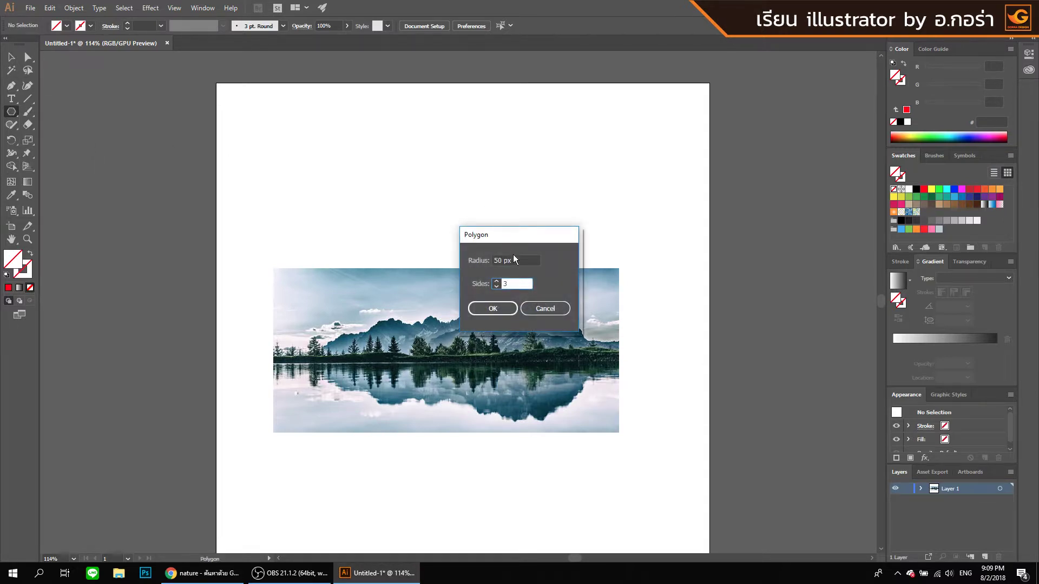
double_click(516, 284)
left_click(507, 309)
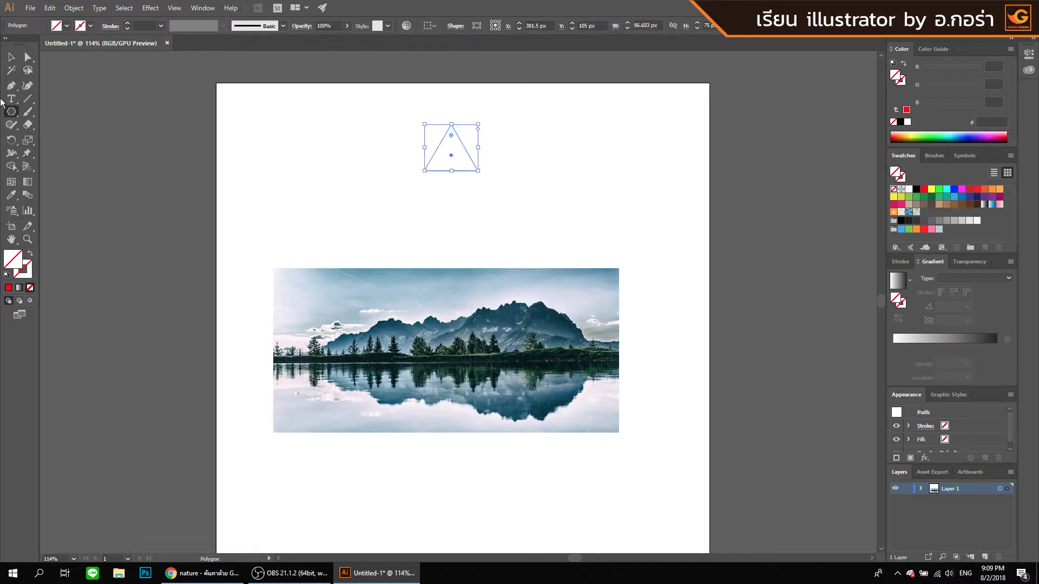
Enlarge the triangle, move it onto the photo, fill it red and centre it.
left_click(11, 56)
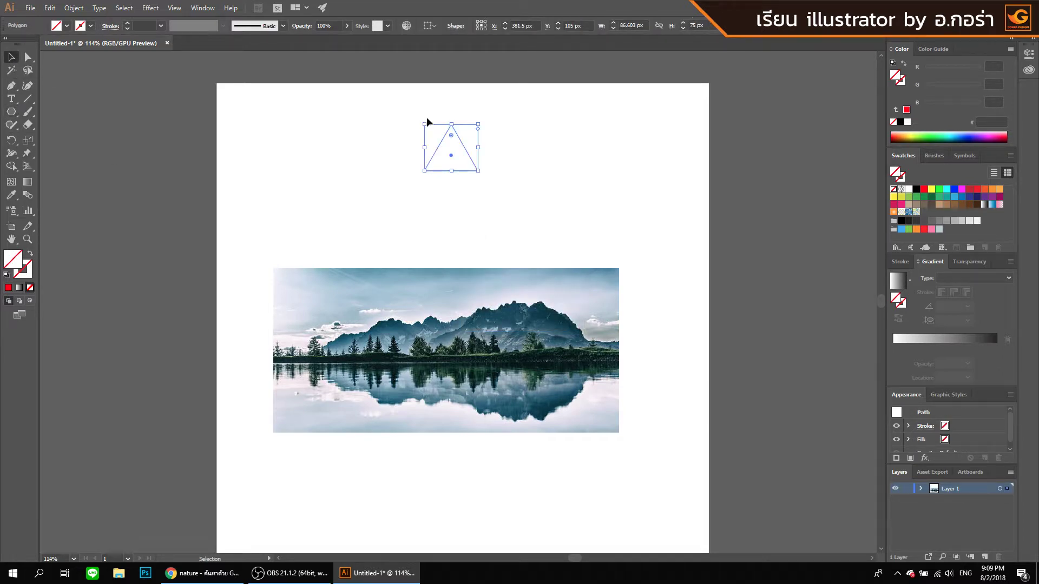
left_click_drag(479, 125, 504, 101)
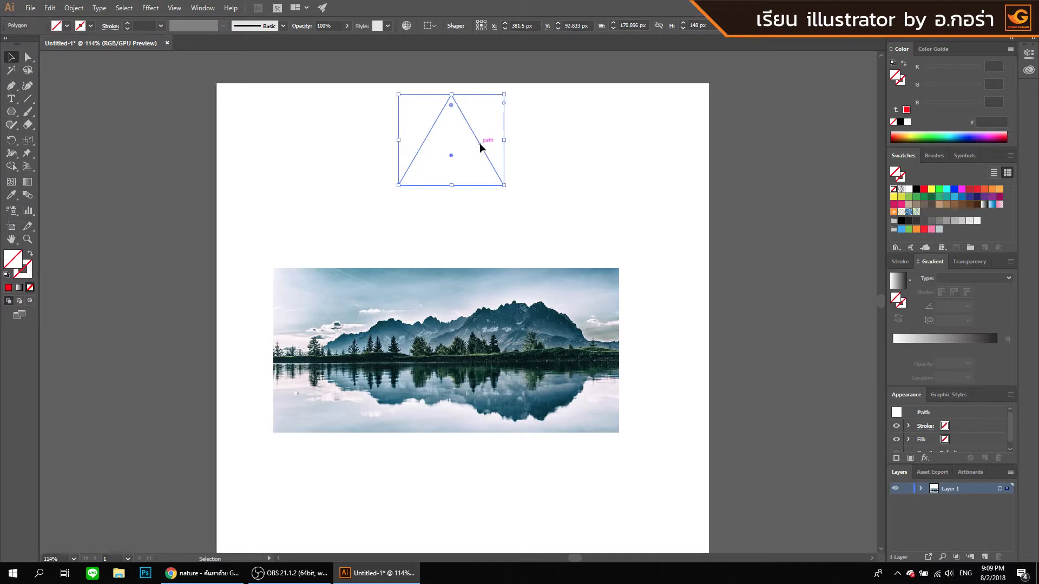
left_click_drag(478, 153, 468, 355)
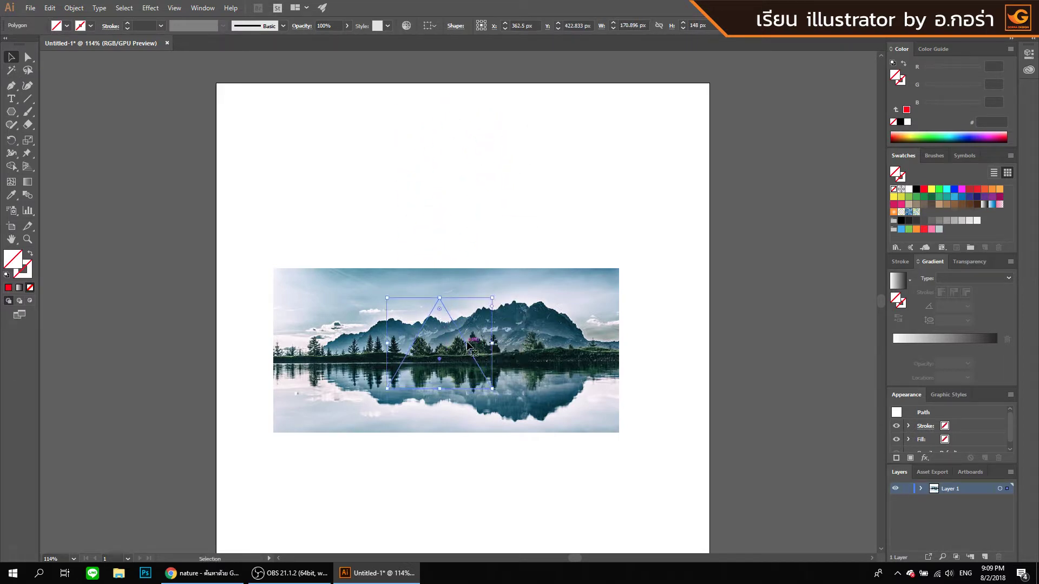
left_click_drag(491, 297, 505, 282)
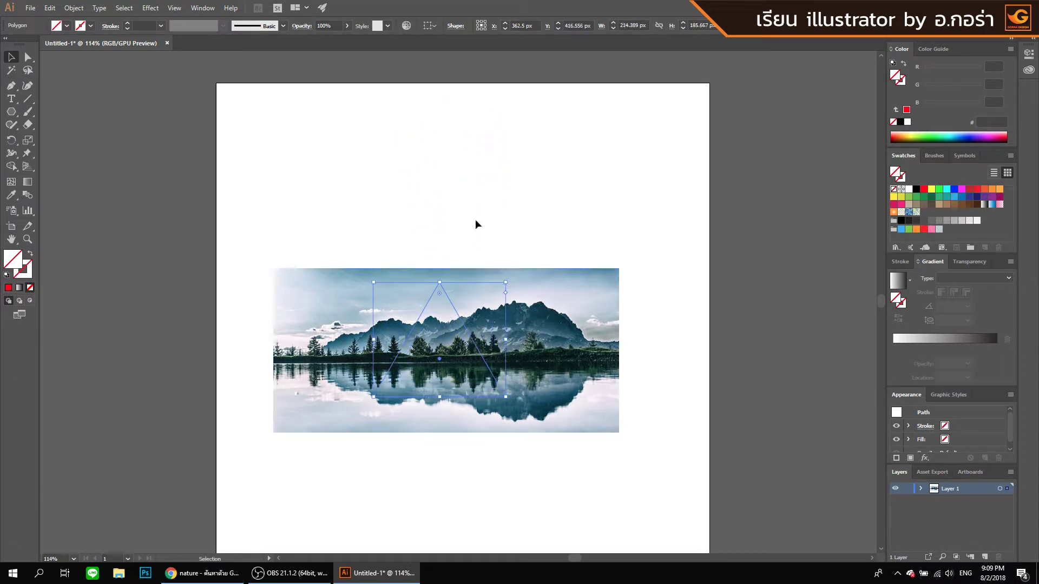
left_click(923, 189)
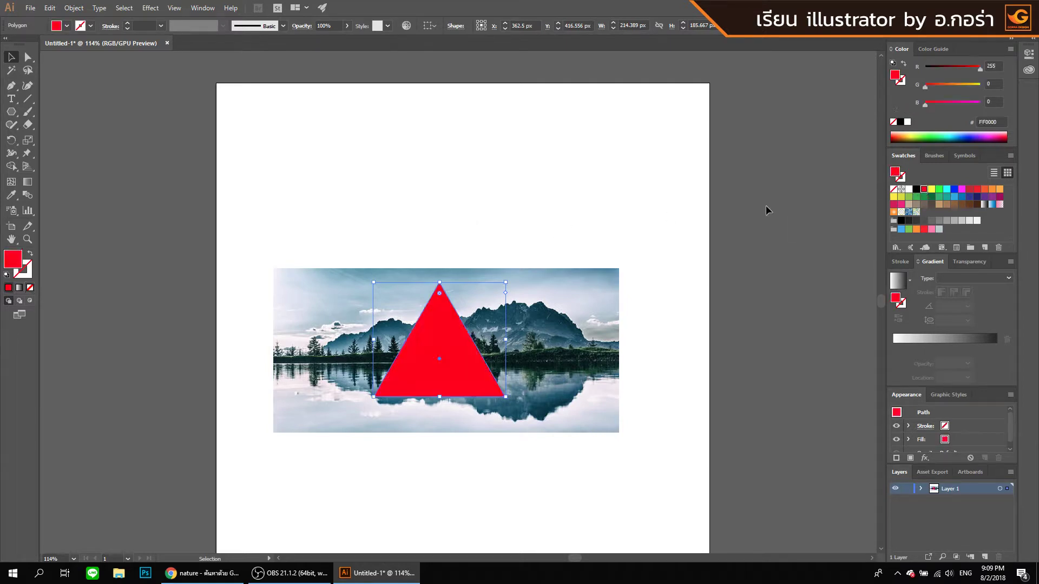
left_click_drag(458, 358, 465, 370)
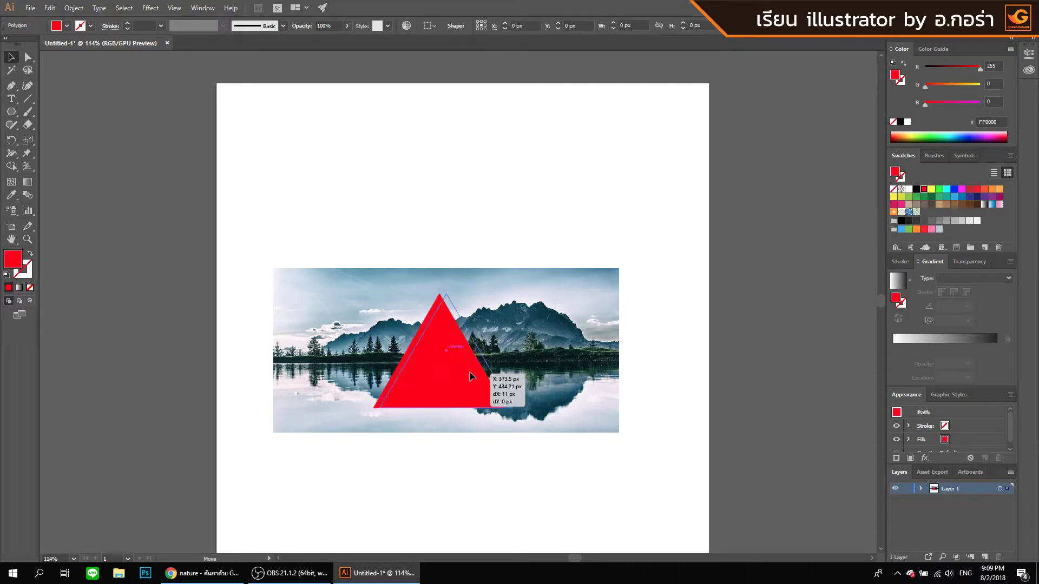
left_click(469, 231)
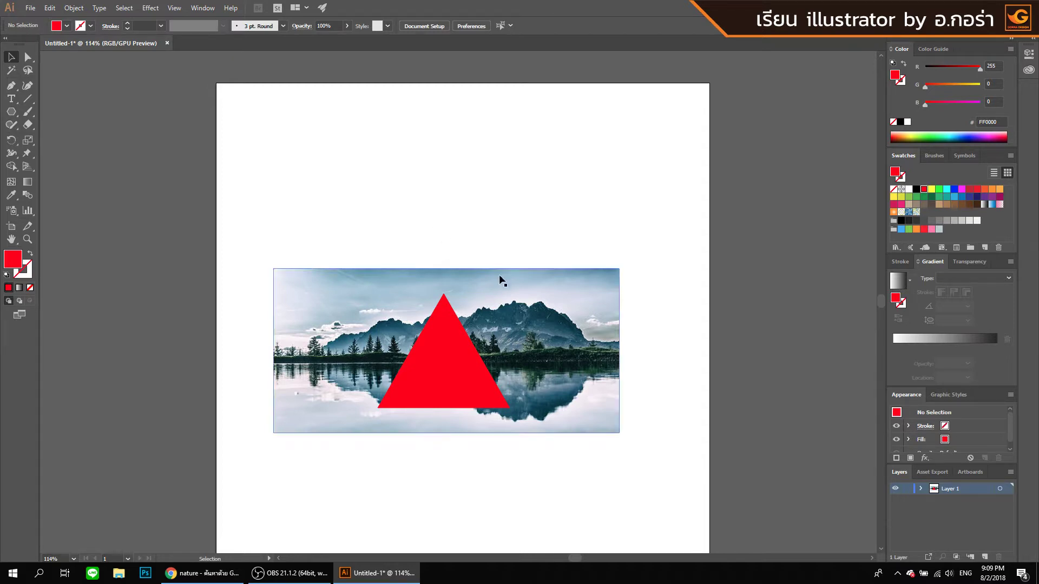
Select the red triangle plus the photo and apply Make Clipping Mask.
left_click_drag(399, 223, 508, 282)
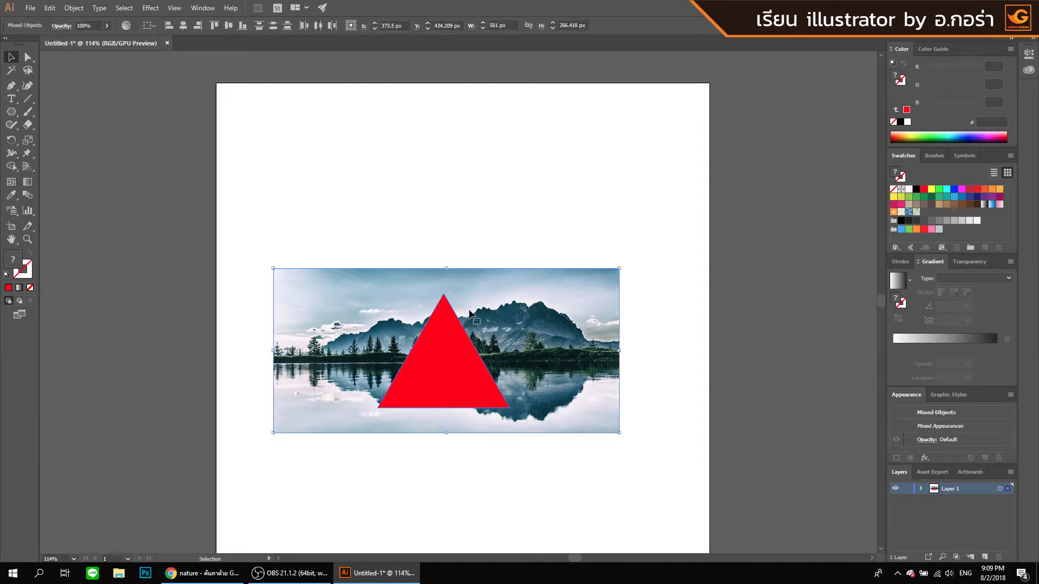
left_click(460, 223)
left_click(447, 360)
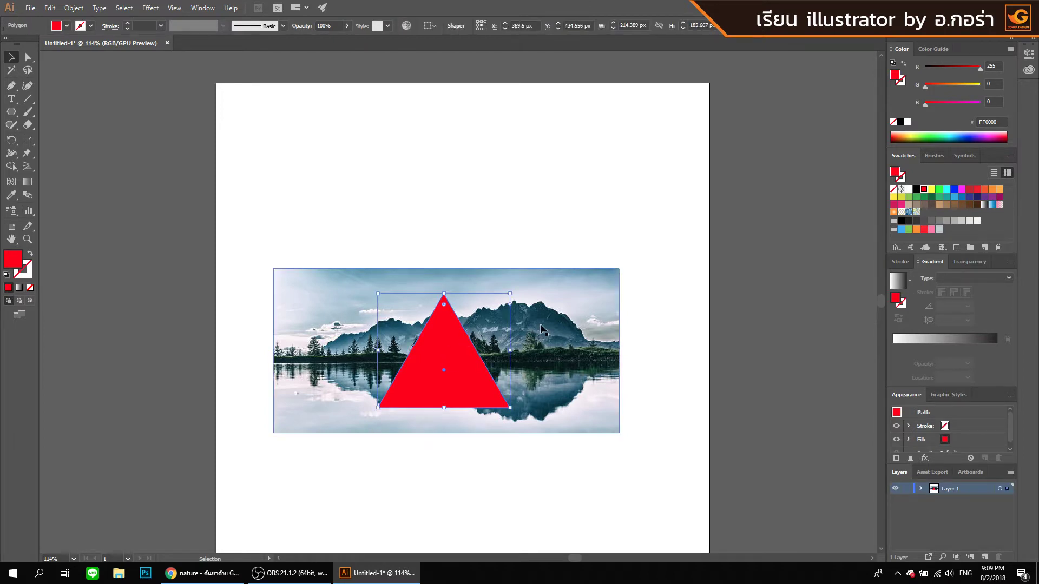
key("shift")
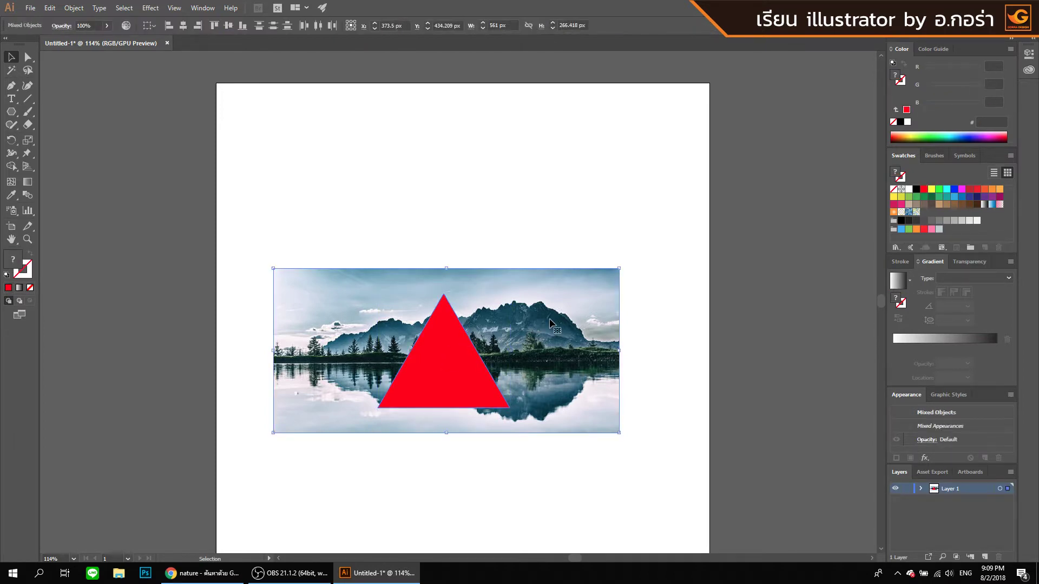
left_click(504, 245)
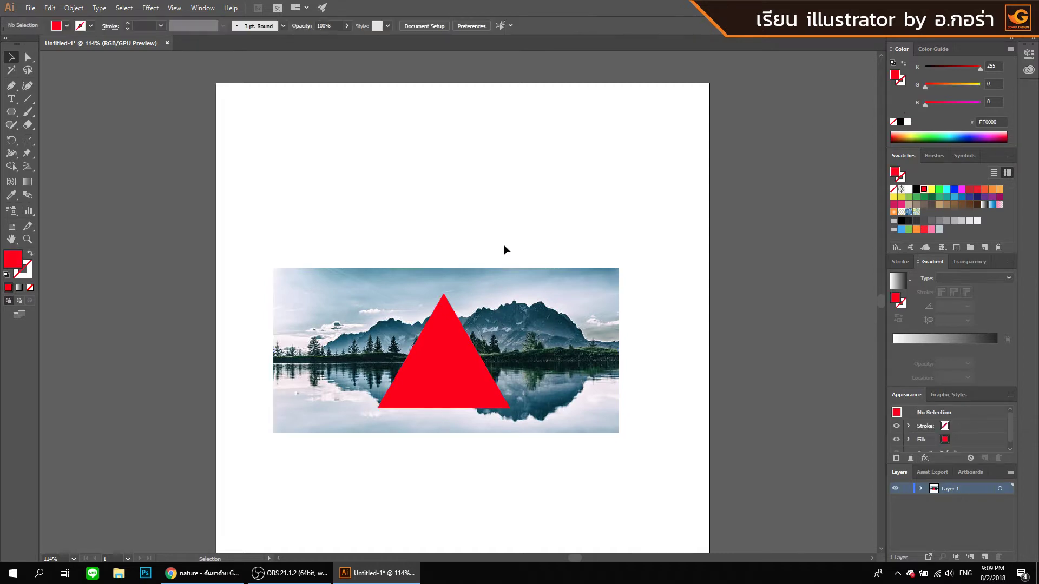
left_click(447, 357)
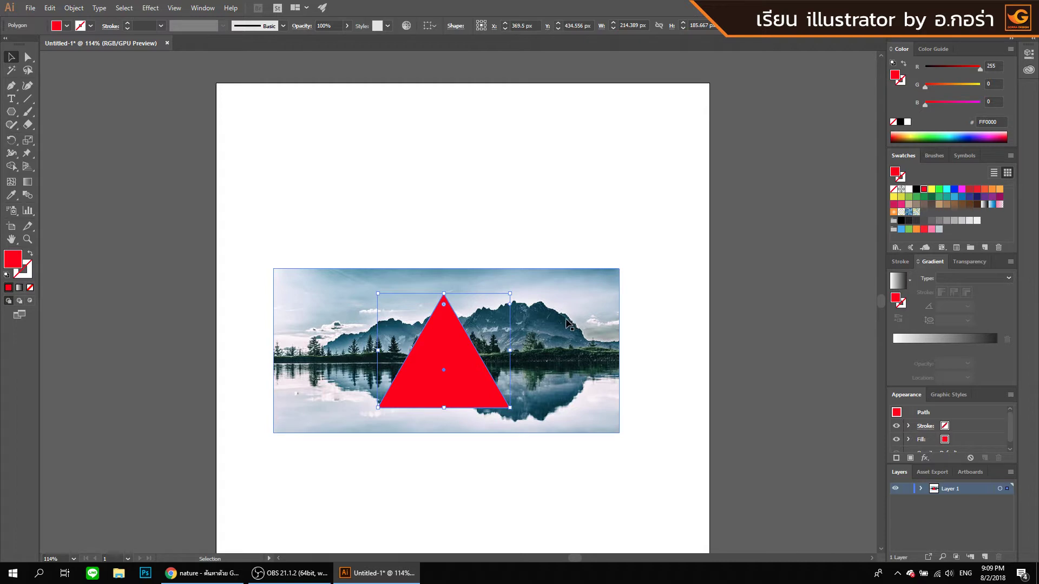
left_click(549, 329, "shift")
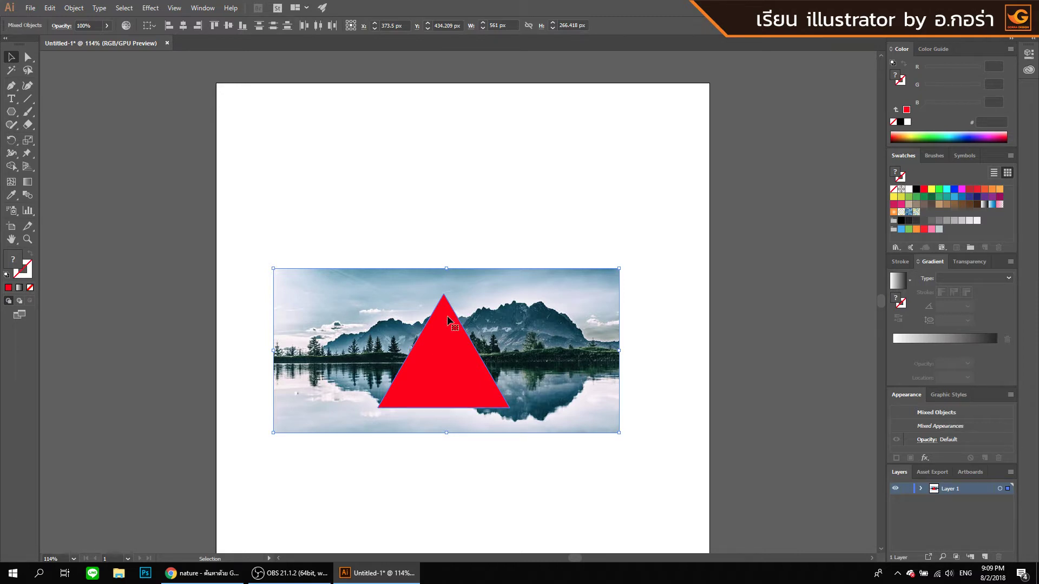
right_click(447, 319)
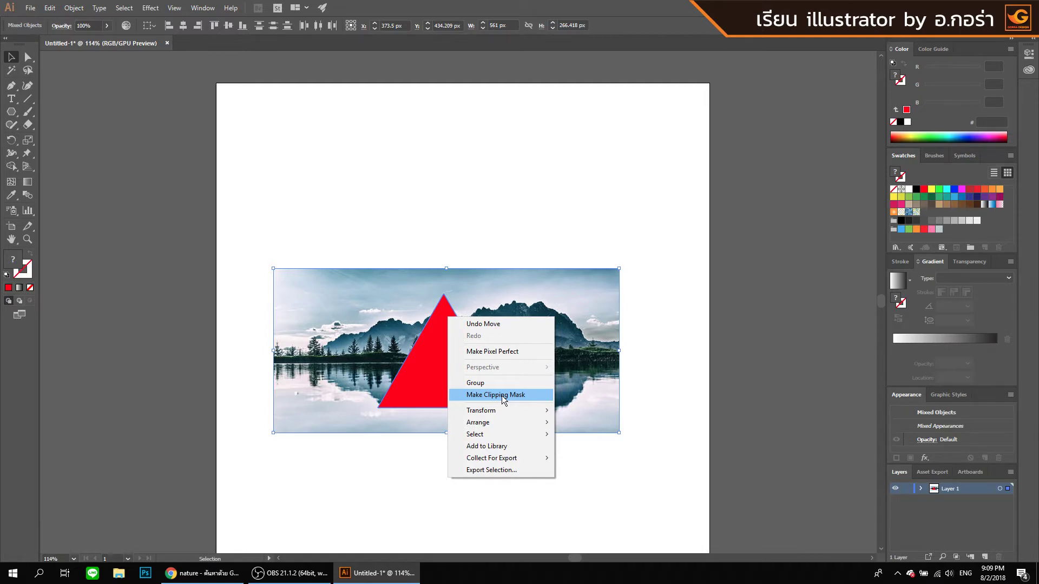
left_click(502, 395)
left_click(595, 349)
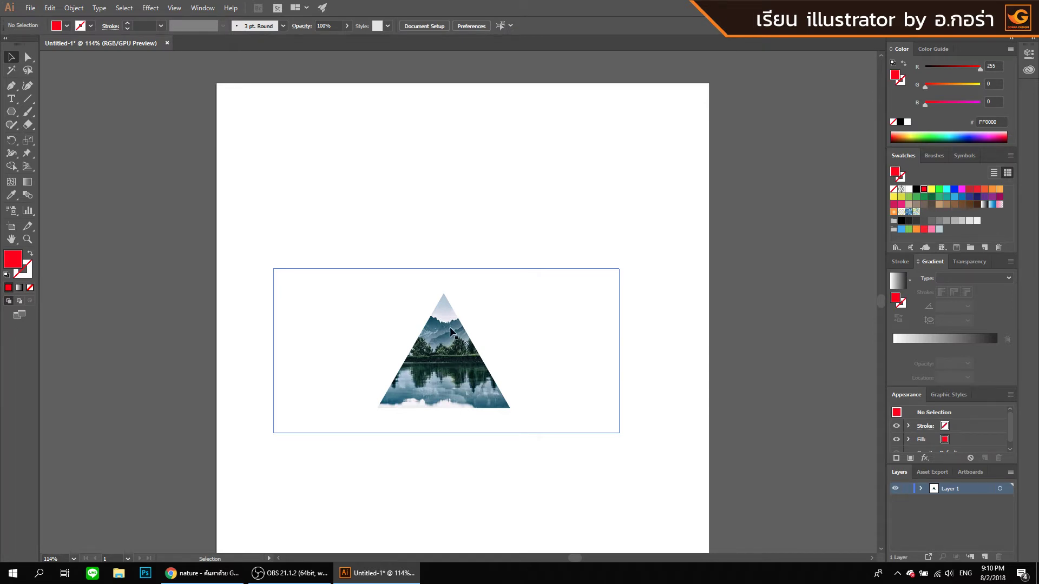
In Isolation Mode, slide the photo right inside the triangle, then exit the clip group.
double_click(446, 362)
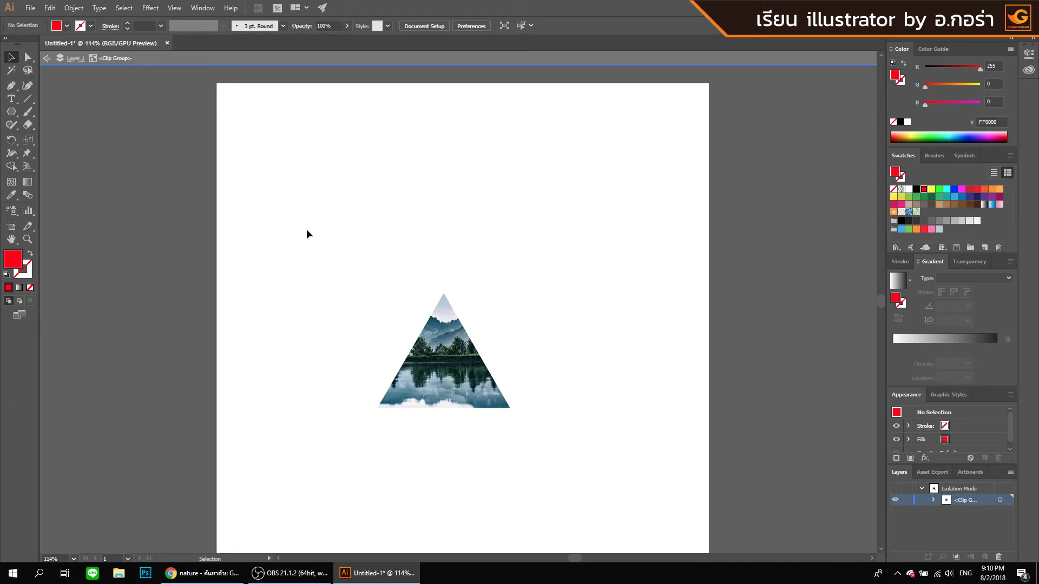
left_click_drag(575, 355, 582, 354)
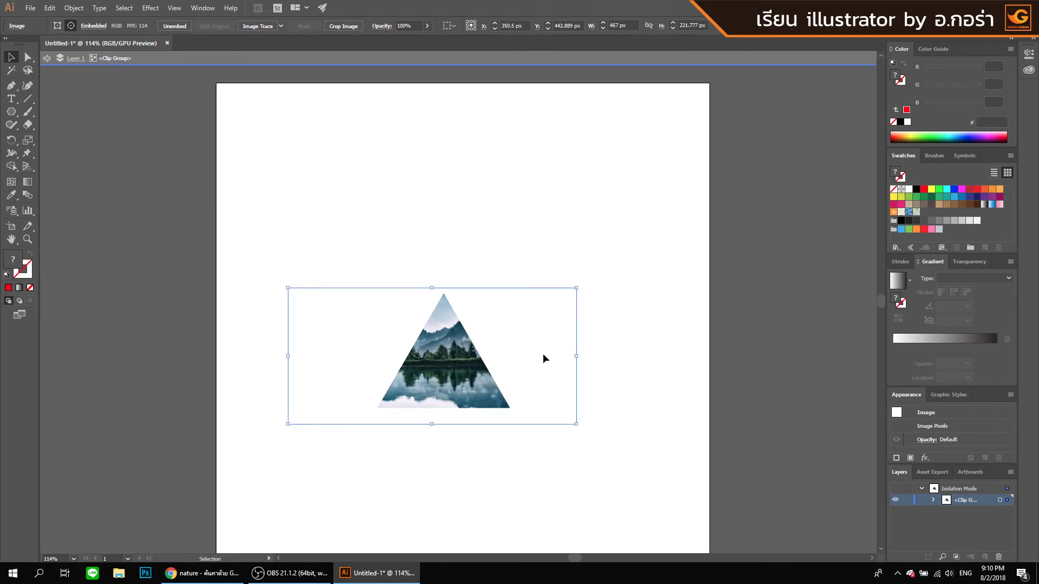
mouse_move(543, 355)
left_mouse_down()
mouse_move(528, 351)
mouse_move(586, 353)
mouse_move(569, 353)
left_mouse_up()
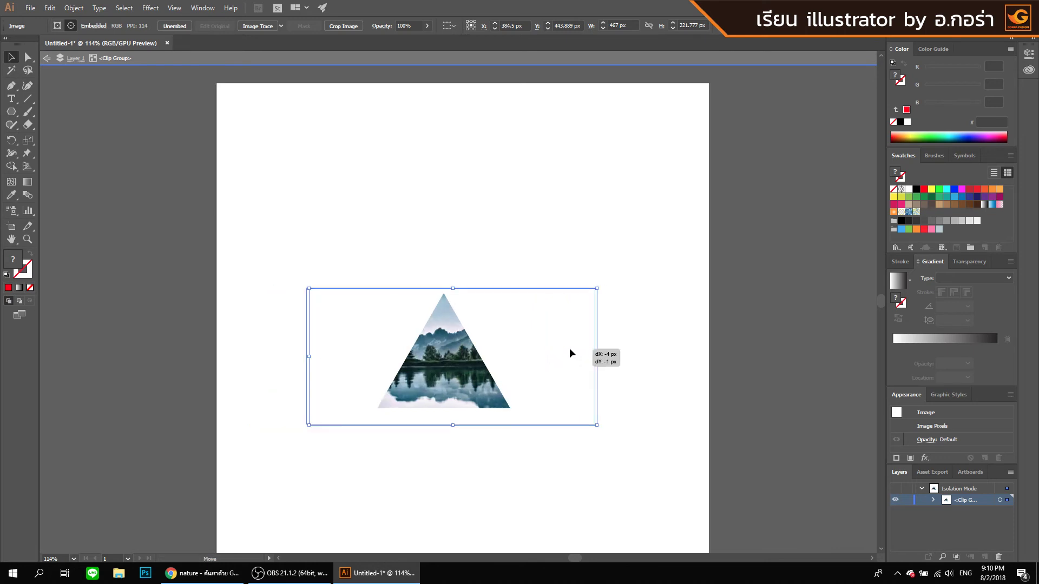
double_click(727, 351)
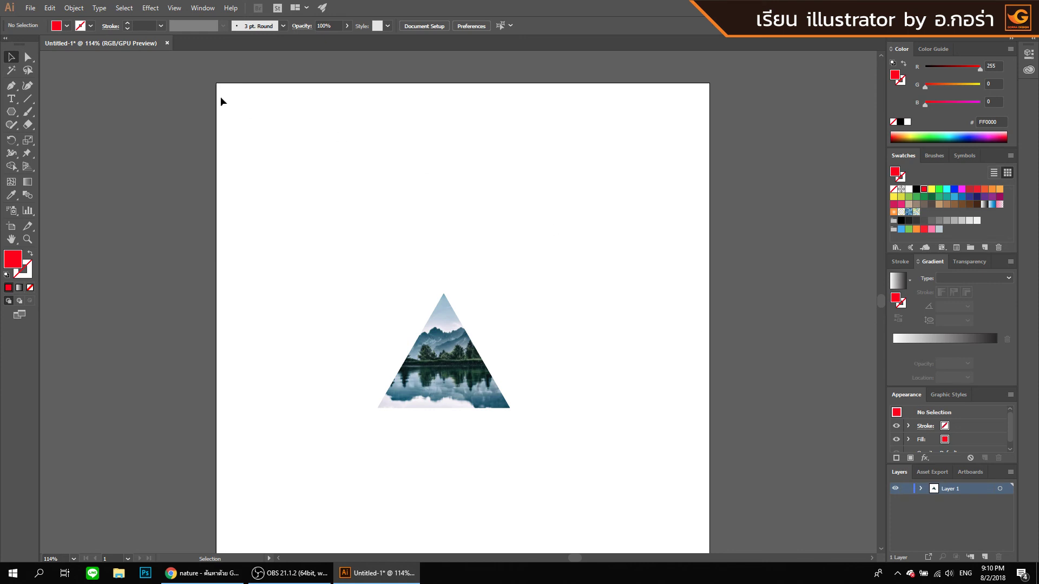
Move the triangular lake clip group up and slightly right, then deselect it.
mouse_move(469, 383)
left_mouse_down()
mouse_move(507, 324)
mouse_move(491, 334)
left_mouse_up()
left_click(591, 278)
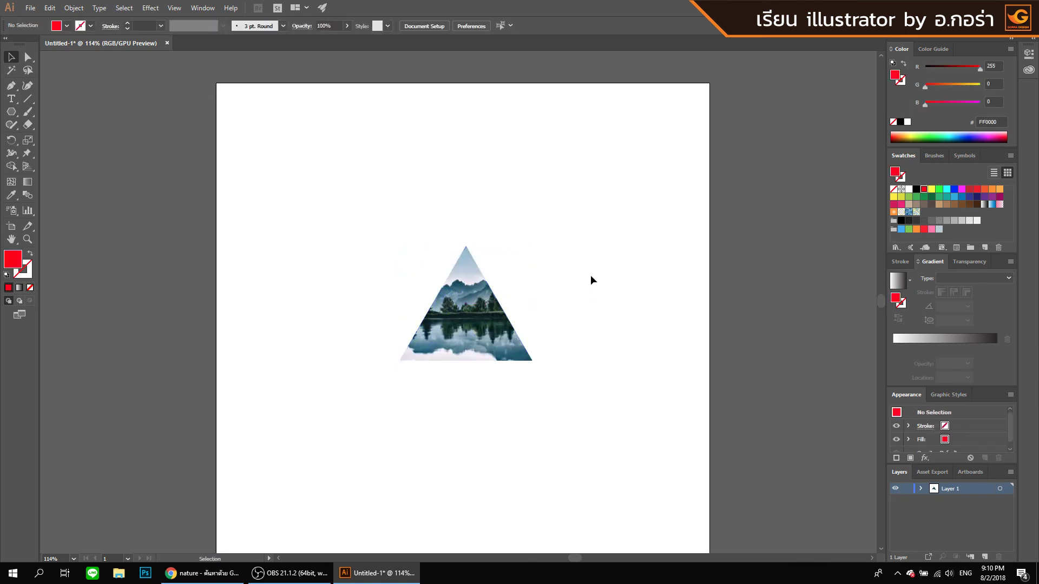